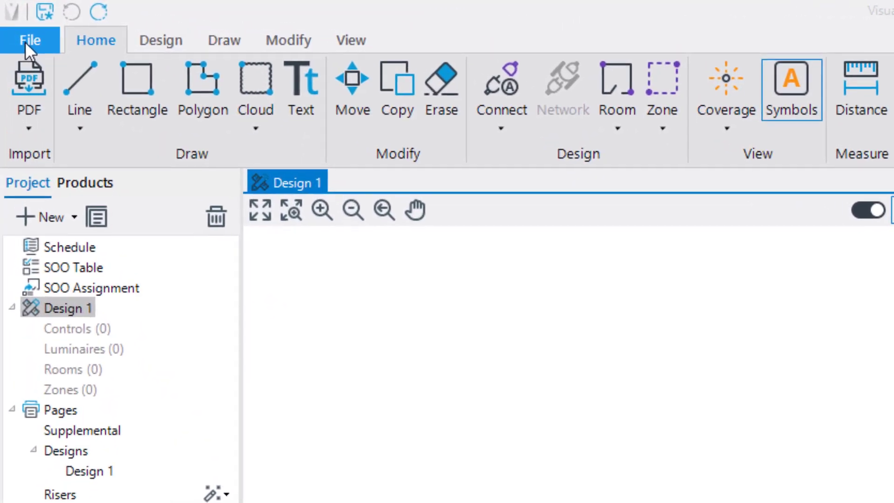
- Import the Classroom DWG drawing into Design 1 as the floor plan background
{"action": "left_click", "coordinate": [24, 41]}
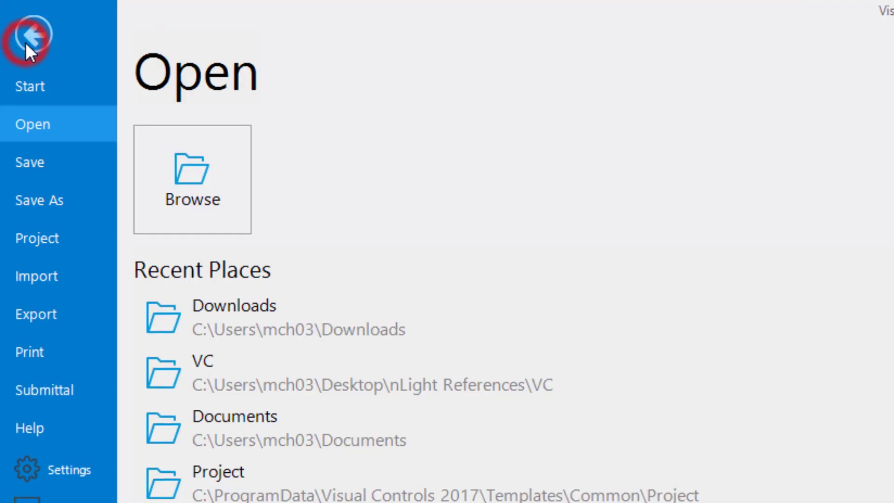
{"action": "left_click", "coordinate": [29, 286]}
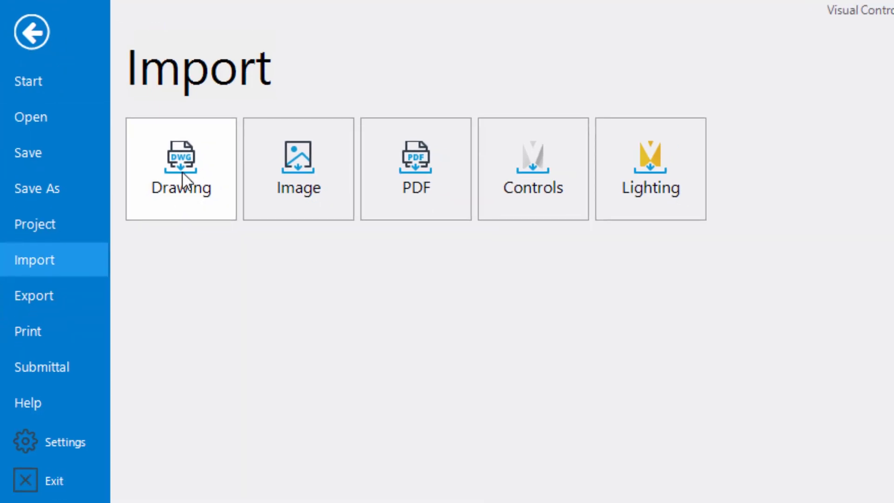
{"action": "left_click", "coordinate": [193, 182]}
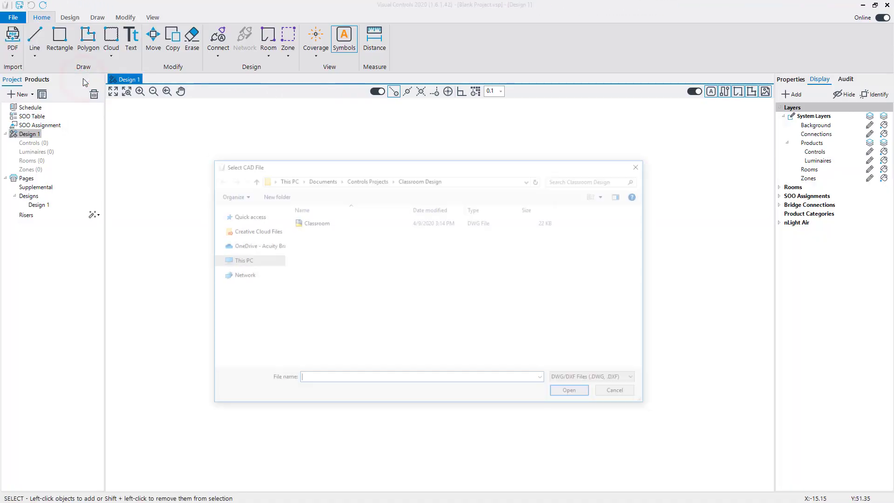
{"action": "left_click", "coordinate": [314, 223]}
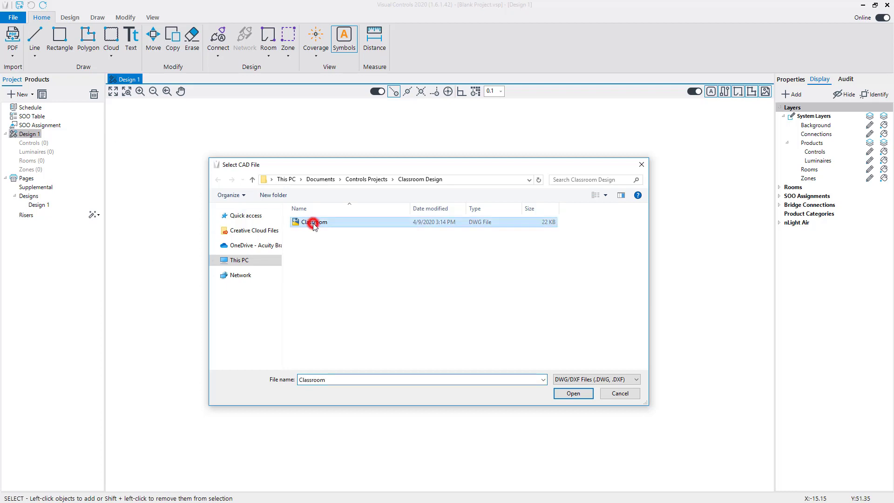
{"action": "left_click", "coordinate": [570, 396]}
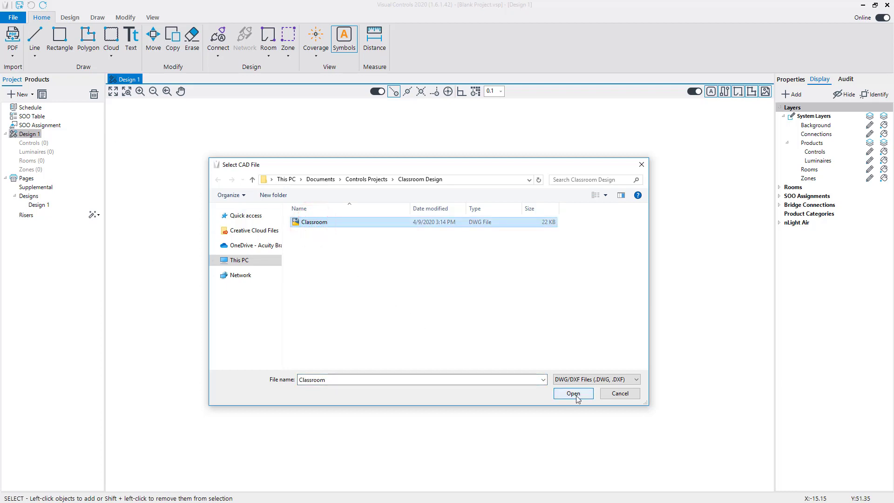
{"action": "left_click", "coordinate": [577, 395]}
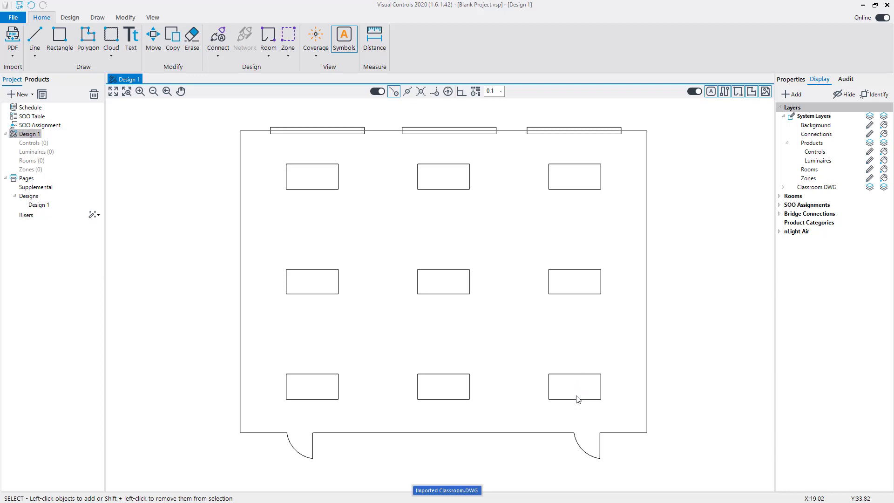
- Measure the length of the middle fixture outline in the upper row to check the drawing's scale
{"action": "left_click", "coordinate": [374, 39]}
{"action": "left_click", "coordinate": [418, 164]}
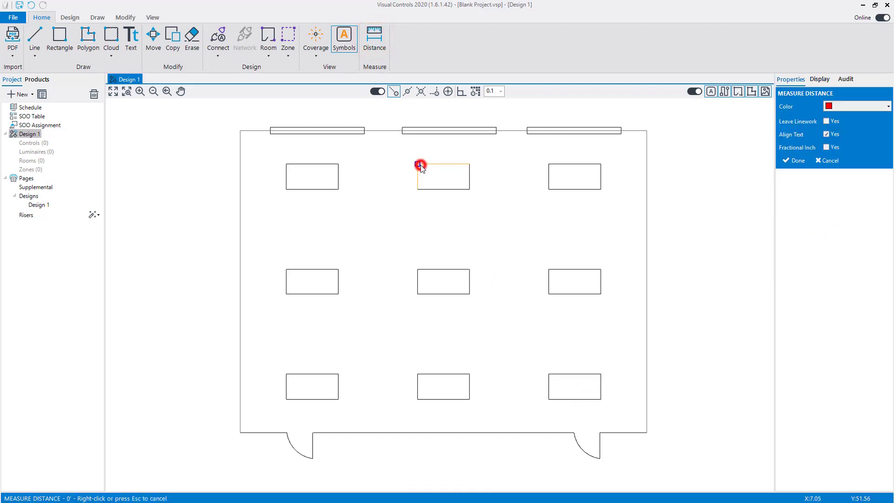
{"action": "left_click", "coordinate": [470, 165]}
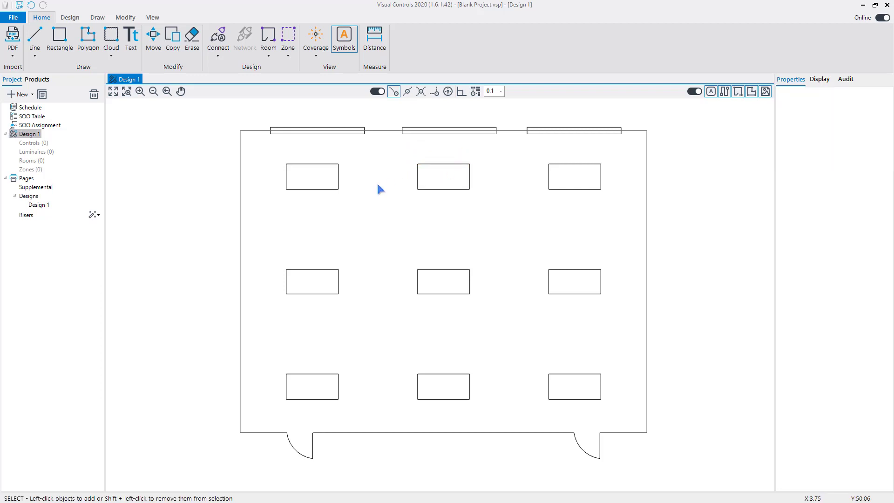
- Create a rectangular room, Room 1 with height 10, from corner to corner of the classroom's outer walls
{"action": "left_click", "coordinate": [70, 18]}
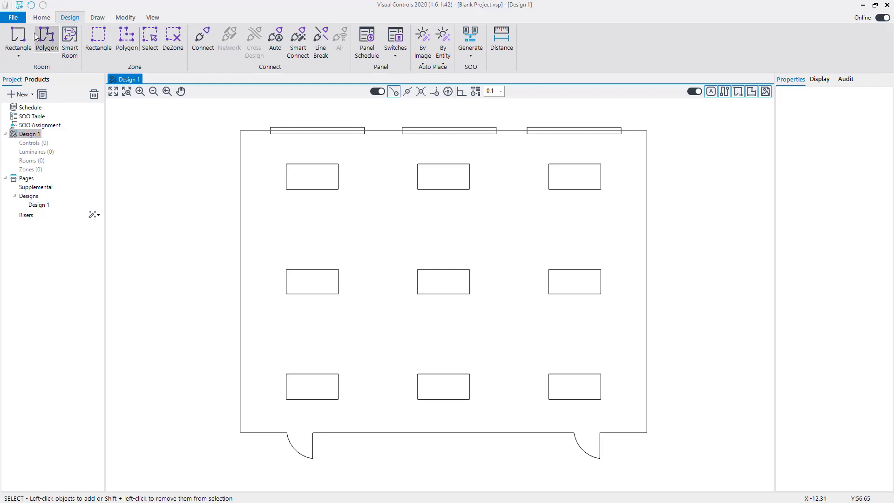
{"action": "left_click", "coordinate": [17, 40]}
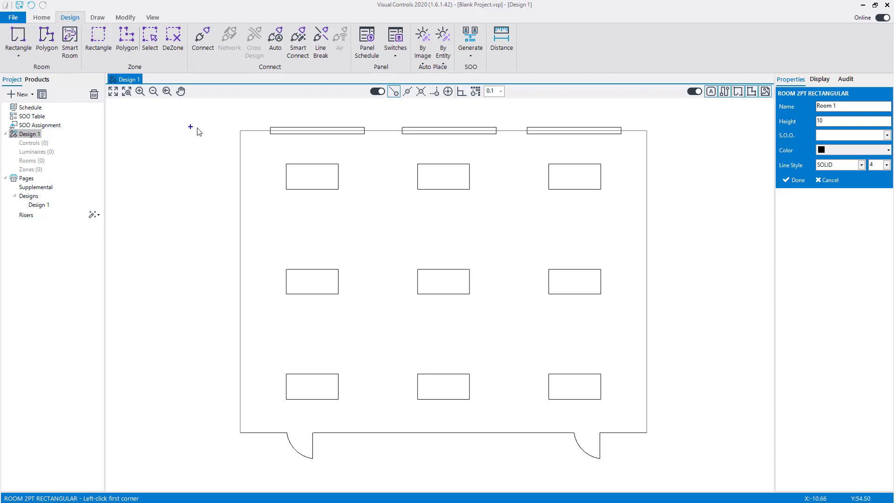
{"action": "left_click", "coordinate": [240, 133]}
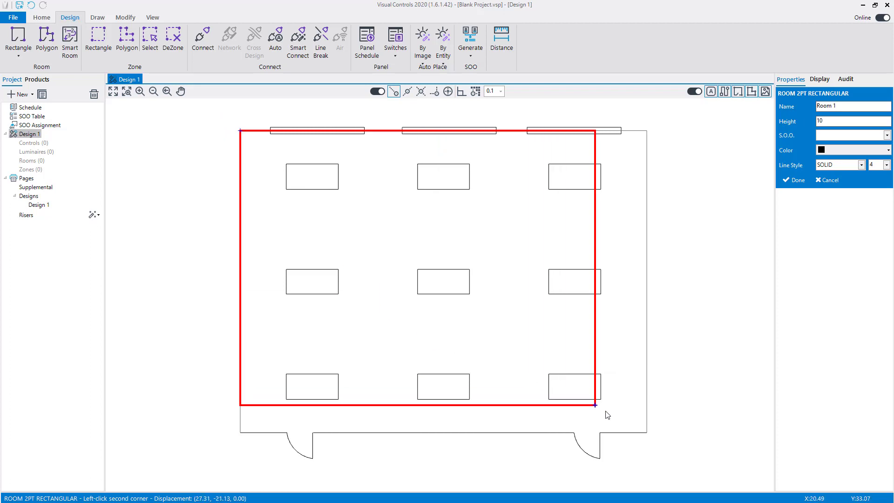
{"action": "left_click", "coordinate": [650, 432]}
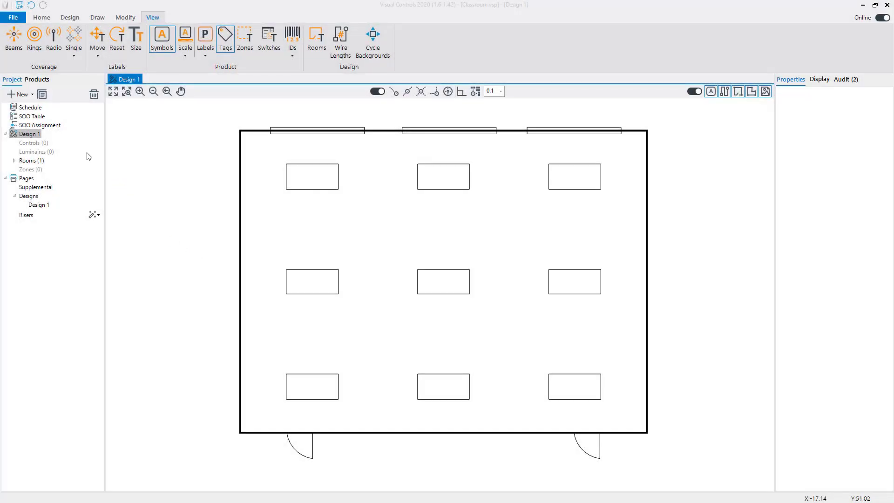
- Place 2x4 luminaires with orientation 90 on the three fixture outlines of the classroom's upper row
{"action": "left_click", "coordinate": [37, 80]}
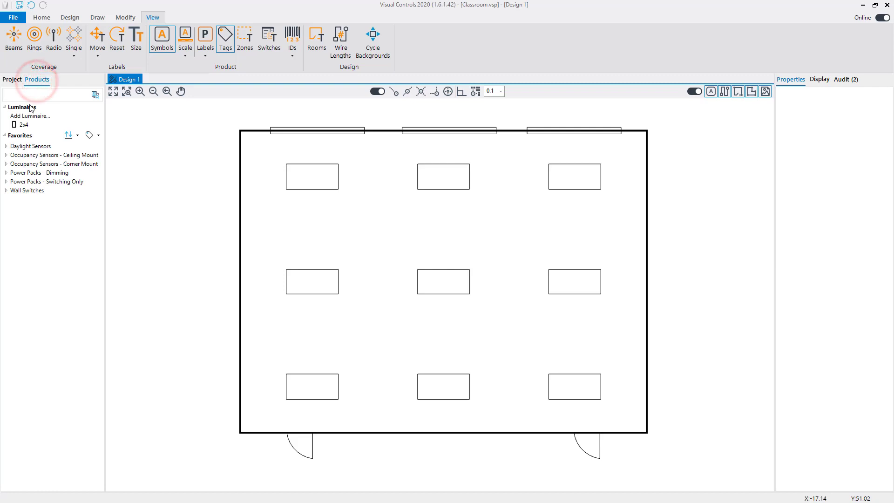
{"action": "left_click", "coordinate": [24, 124]}
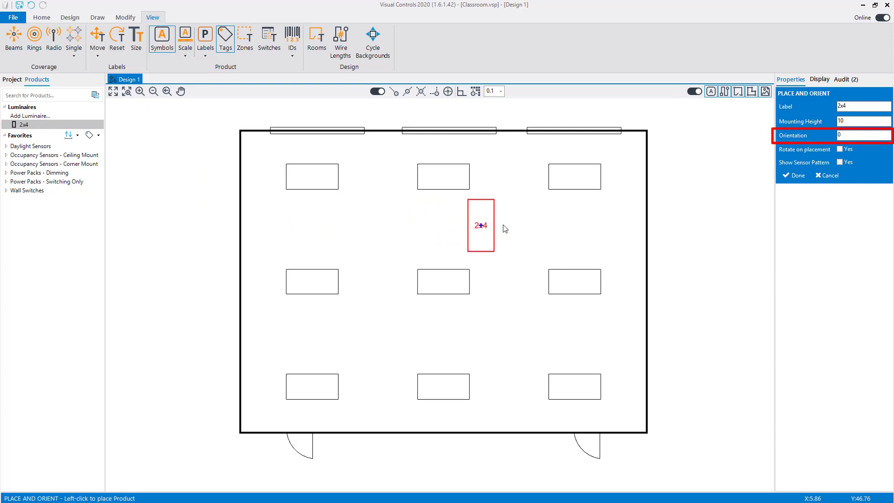
{"action": "left_click", "coordinate": [850, 135]}
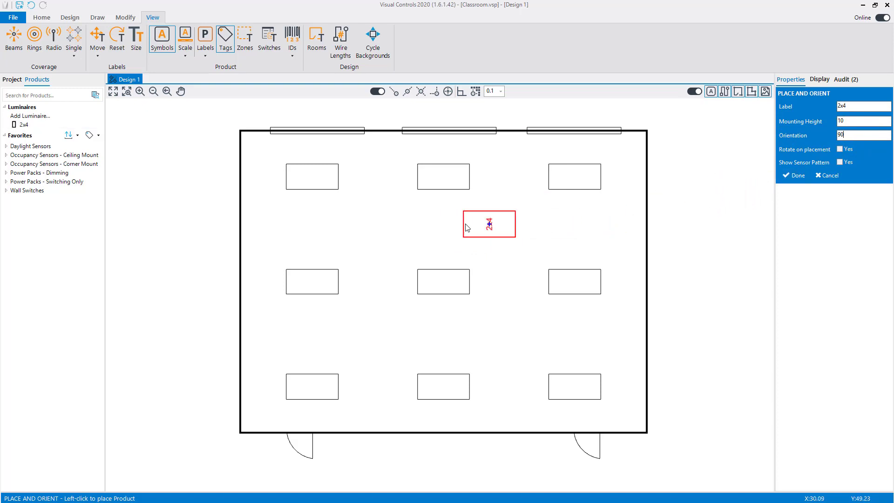
{"action": "left_click", "coordinate": [312, 177]}
{"action": "left_click", "coordinate": [443, 176]}
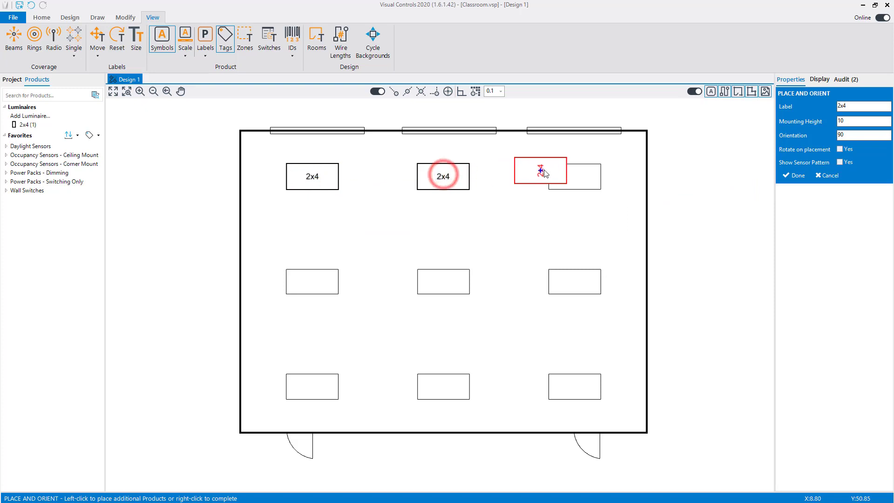
{"action": "left_click", "coordinate": [572, 176]}
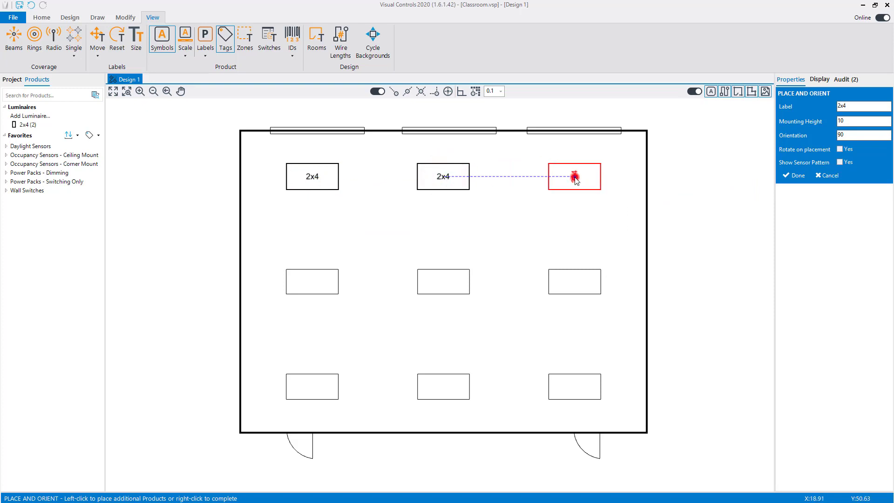
- Place 2x4 luminaires on the six fixture outlines of the middle and lower rows and finish the placement
{"action": "left_click", "coordinate": [574, 280]}
{"action": "left_click", "coordinate": [442, 281]}
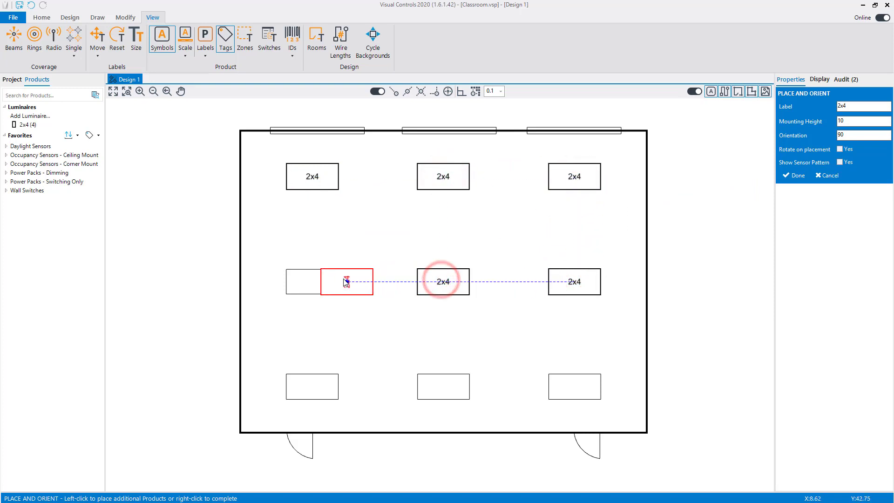
{"action": "left_click", "coordinate": [312, 281]}
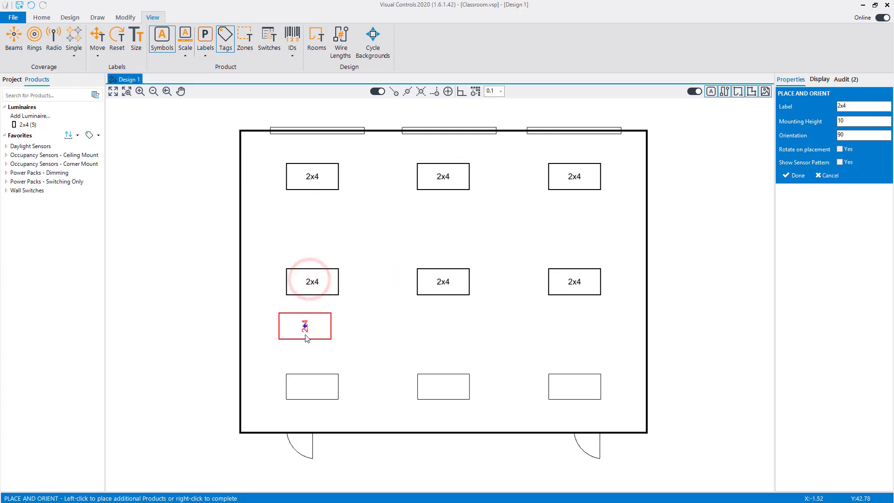
{"action": "left_click", "coordinate": [312, 389]}
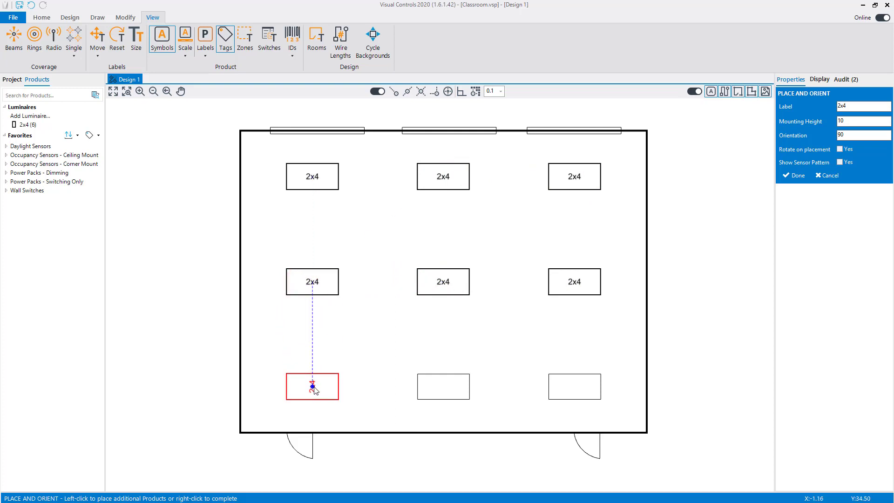
{"action": "left_click", "coordinate": [443, 390]}
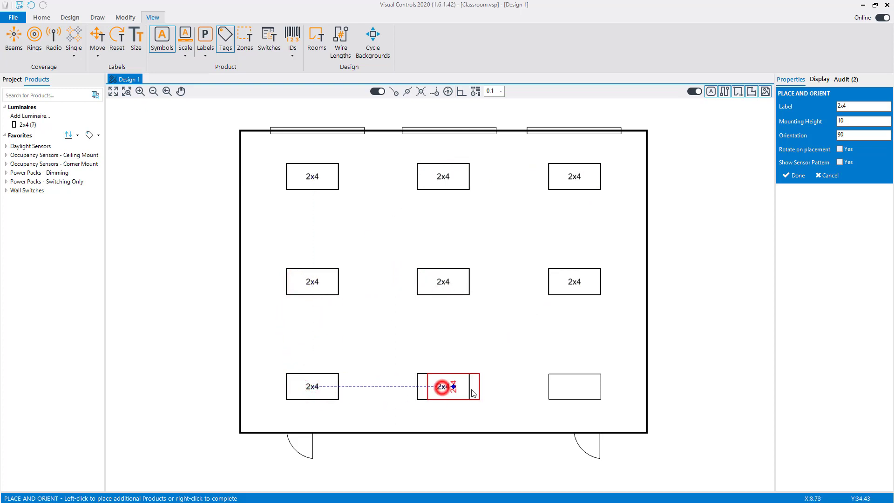
{"action": "left_click", "coordinate": [574, 389]}
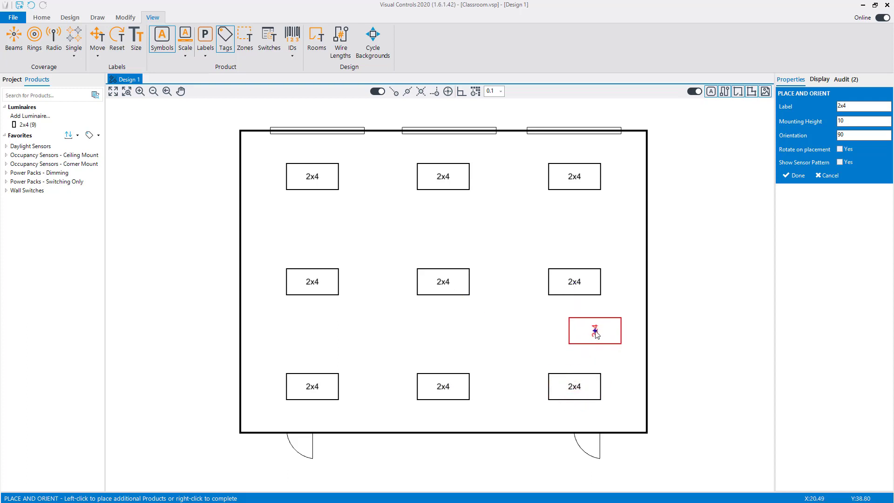
{"action": "right_click", "coordinate": [595, 332]}
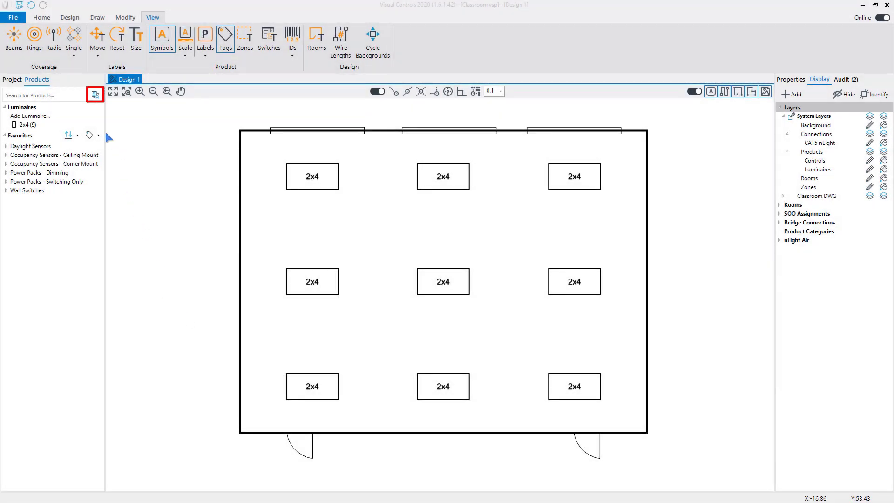
- Browse the nLight product catalog, search for "npodma 2p dx" and mark the NPODMA 2P DX XX wallpod for adding
{"action": "left_click", "coordinate": [95, 95]}
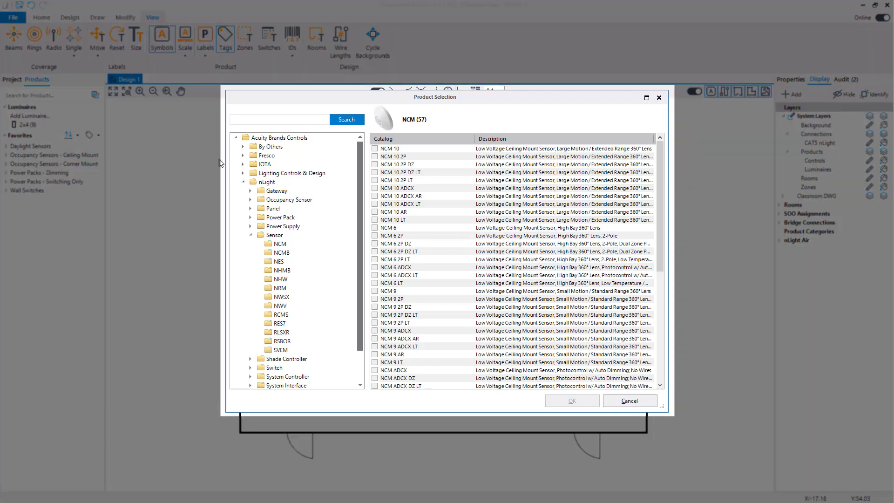
{"action": "left_click", "coordinate": [268, 182]}
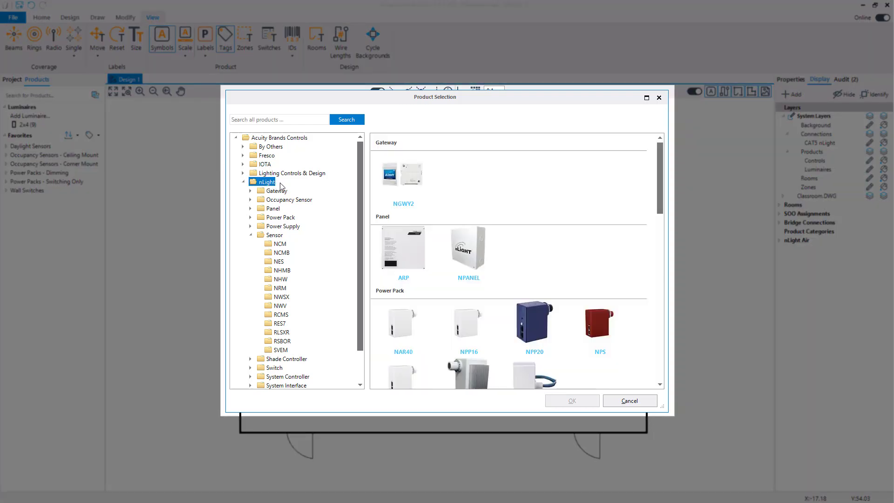
{"action": "left_click", "coordinate": [250, 227]}
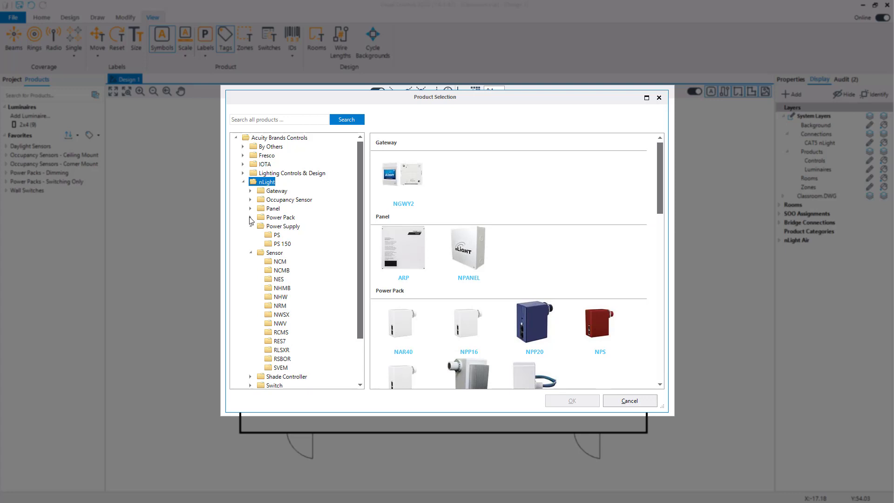
{"action": "left_click", "coordinate": [250, 218]}
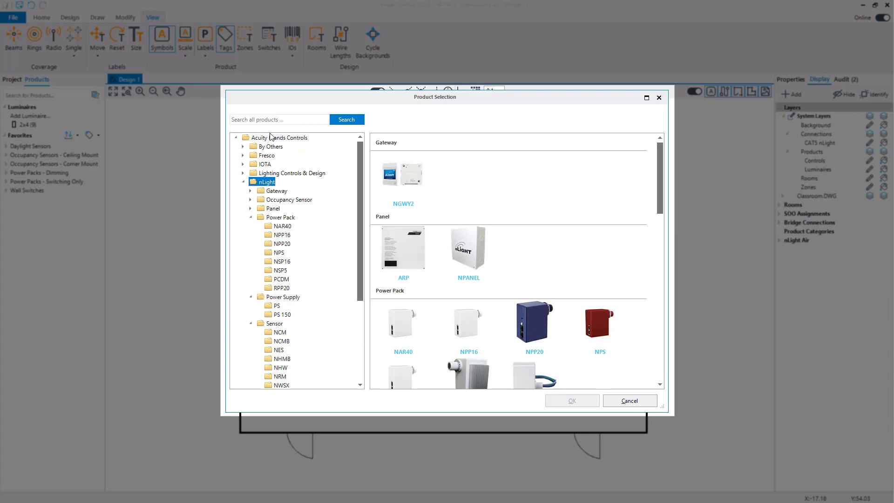
{"action": "left_click", "coordinate": [274, 119]}
{"action": "type", "text": "npodma 2p dx"}
{"action": "key", "text": "Return"}
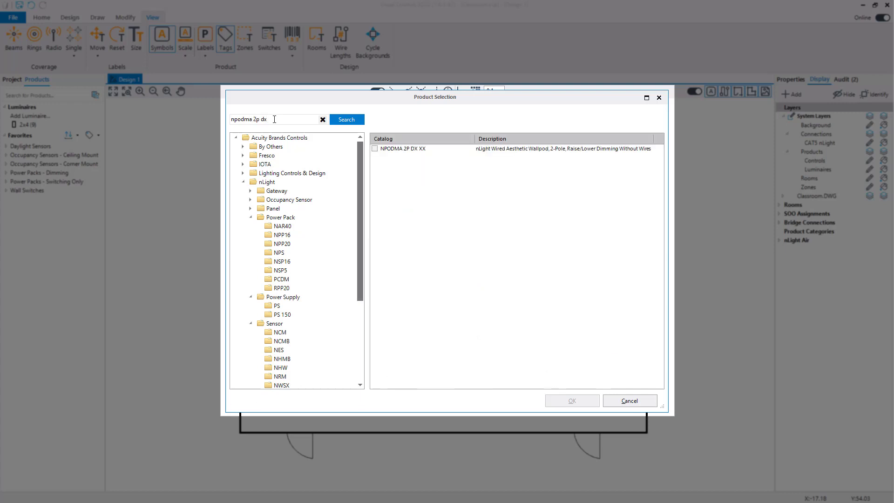
{"action": "left_click", "coordinate": [375, 148]}
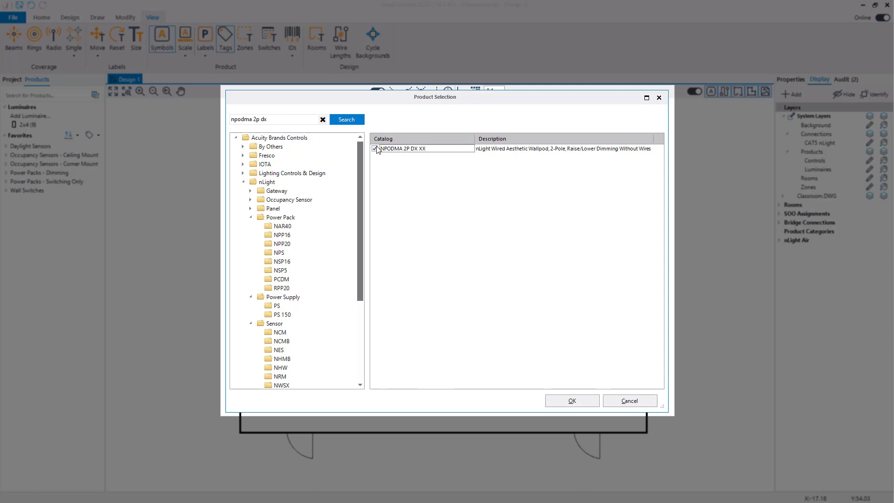
- Search the product catalog for "npodma 4s dx" and mark the NPODMA 4S DX XX wallpod for adding
{"action": "left_click", "coordinate": [322, 119]}
{"action": "type", "text": "npodma 4s dx"}
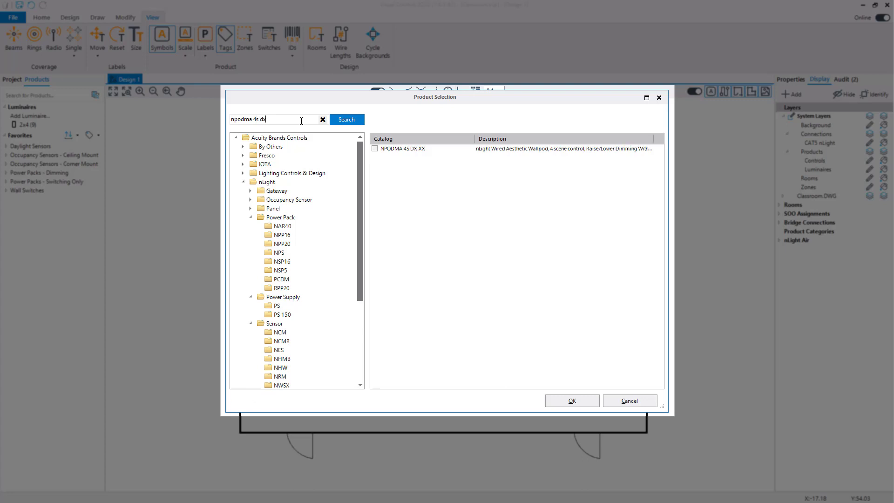
{"action": "left_click", "coordinate": [374, 148]}
- Search the product catalog for "ncm adcx dz" and mark the NCM ADCX DZ ceiling sensor for adding
{"action": "left_click", "coordinate": [322, 119]}
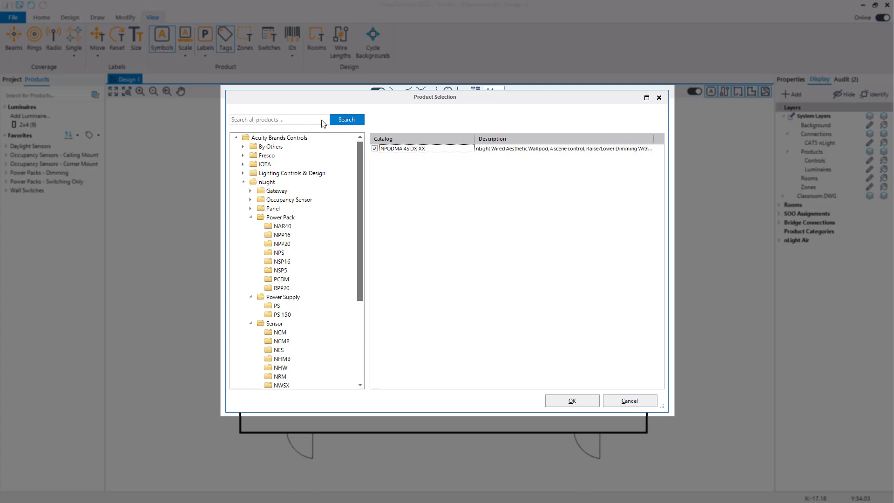
{"action": "type", "text": "ncm adcx dz"}
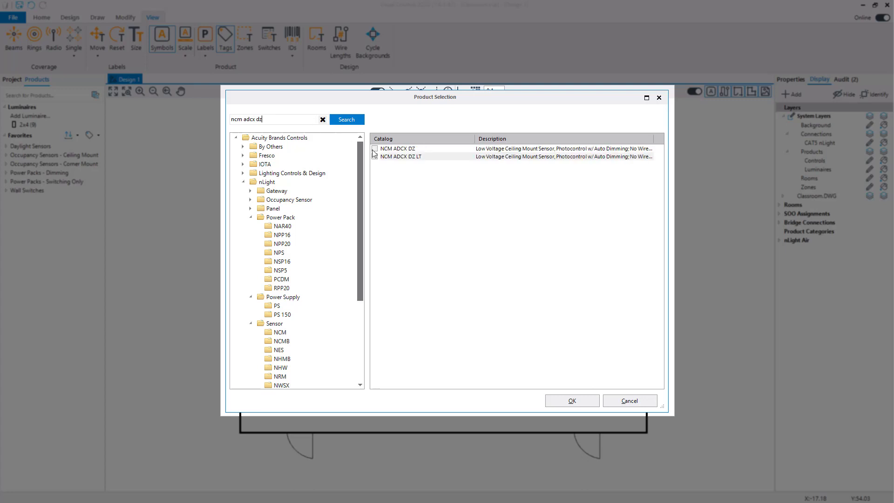
{"action": "left_click", "coordinate": [375, 150]}
- Search for "nwv pdt 16", mark the NWV PDT 16 corner sensor and add all marked controls to the project
{"action": "left_click", "coordinate": [322, 119]}
{"action": "type", "text": "nwv pdt 16"}
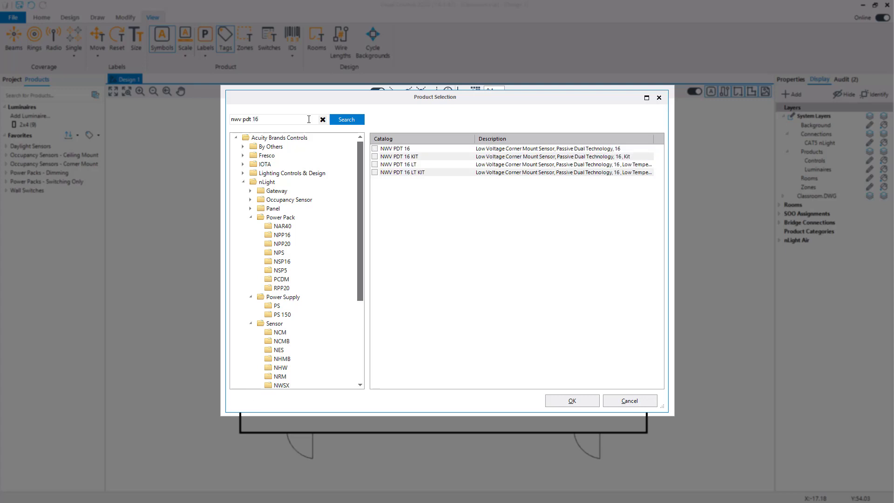
{"action": "left_click", "coordinate": [374, 150]}
{"action": "left_click", "coordinate": [571, 401]}
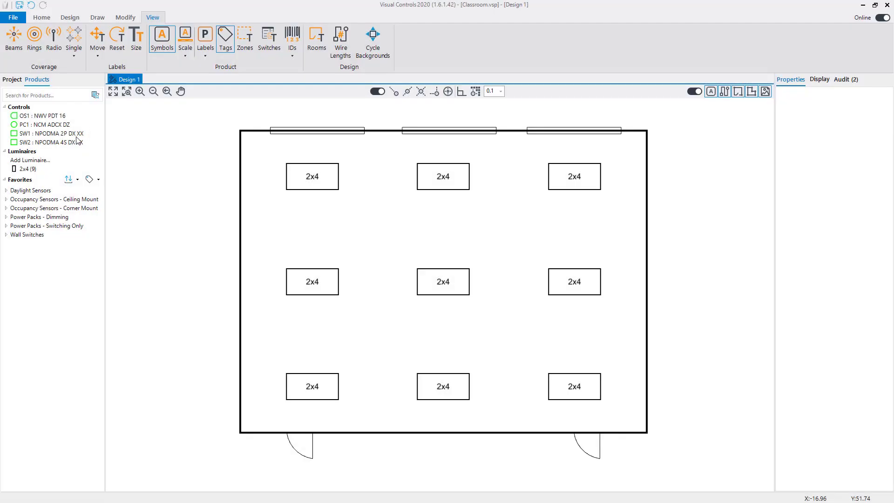
- Place one NPODMA 4S DX XX wallpod inside the room along the lower wall, beside the right-hand door
{"action": "left_click", "coordinate": [70, 144]}
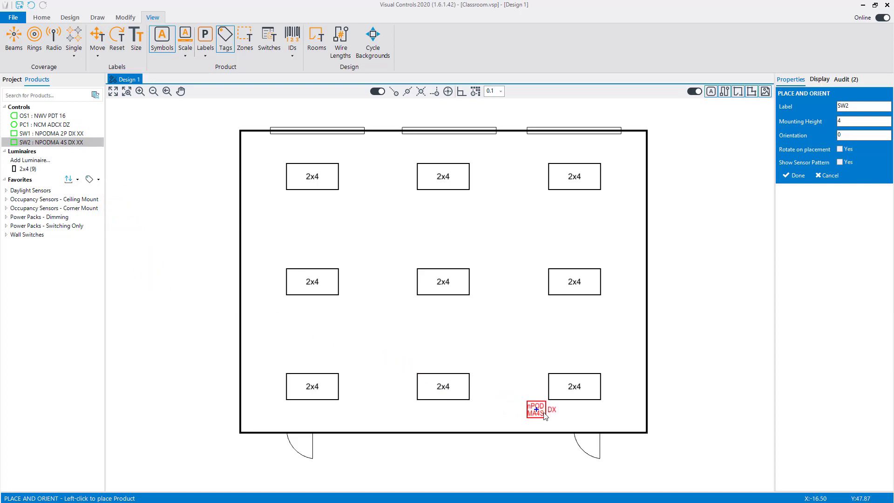
{"action": "left_click", "coordinate": [562, 417]}
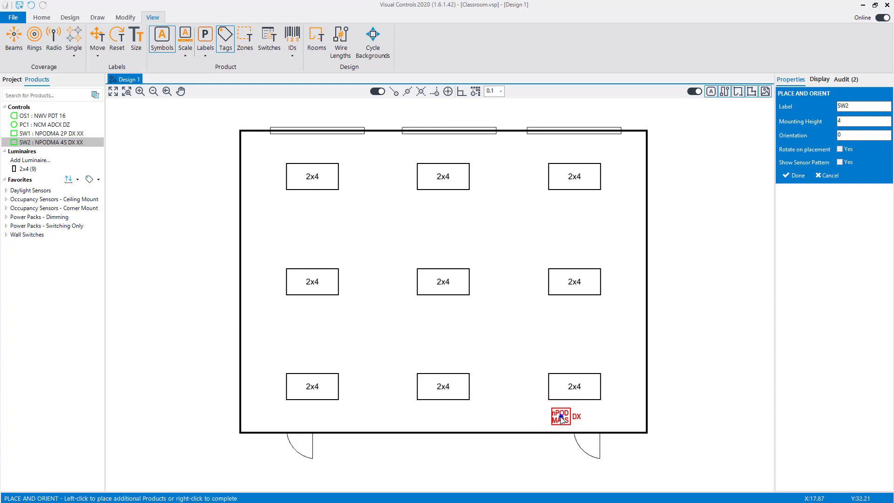
{"action": "left_click", "coordinate": [561, 418]}
{"action": "right_click", "coordinate": [521, 418]}
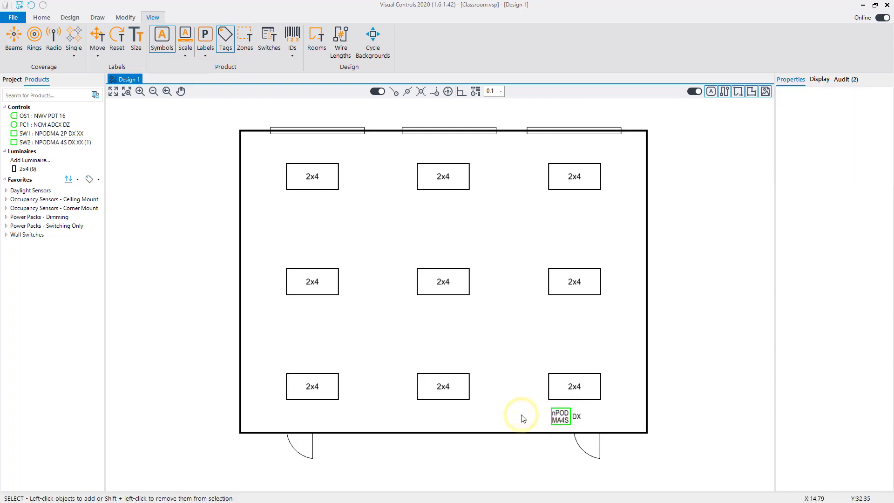
- Place one NPODMA 2P DX XX wallpod inside the room along the lower wall, beside the left-hand door
{"action": "left_click", "coordinate": [61, 133]}
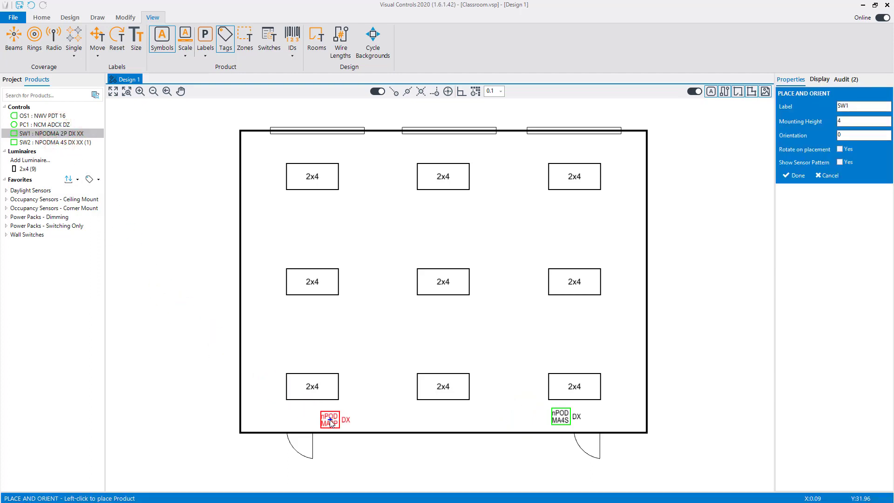
{"action": "left_click", "coordinate": [328, 420]}
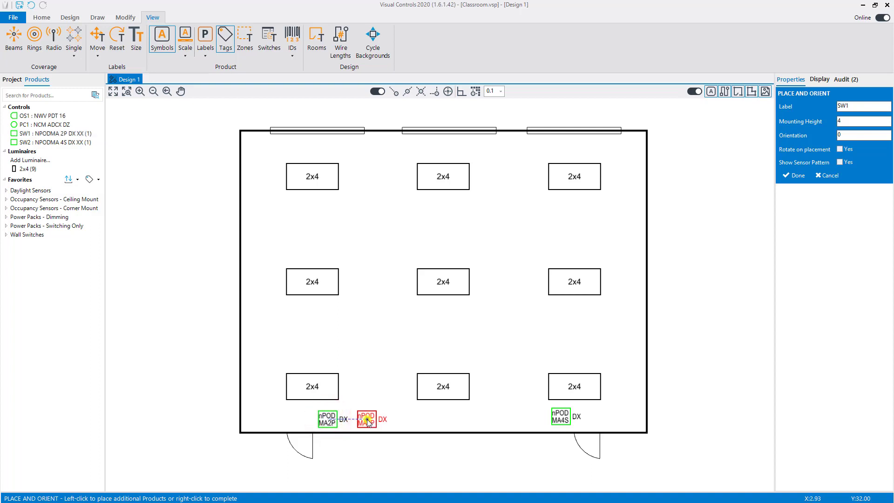
{"action": "right_click", "coordinate": [368, 421]}
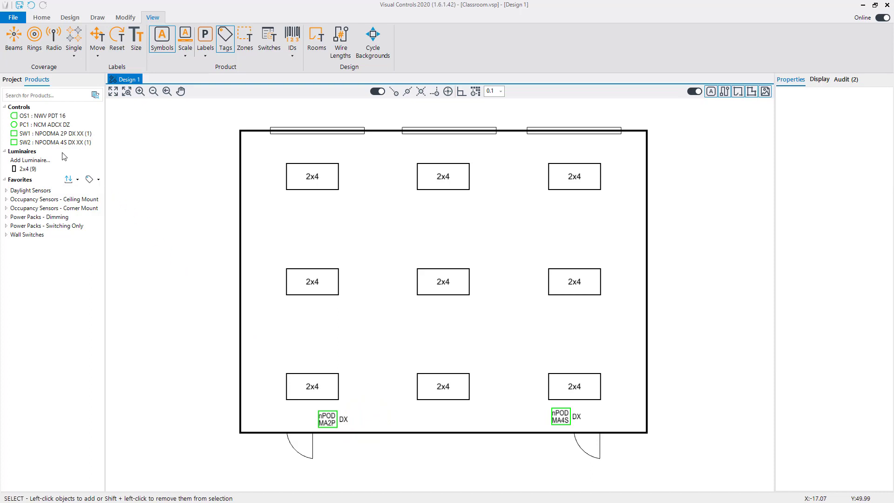
- Place one NCM ADCX DZ ceiling sensor between the middle window and the top middle luminaire
{"action": "left_click", "coordinate": [47, 124]}
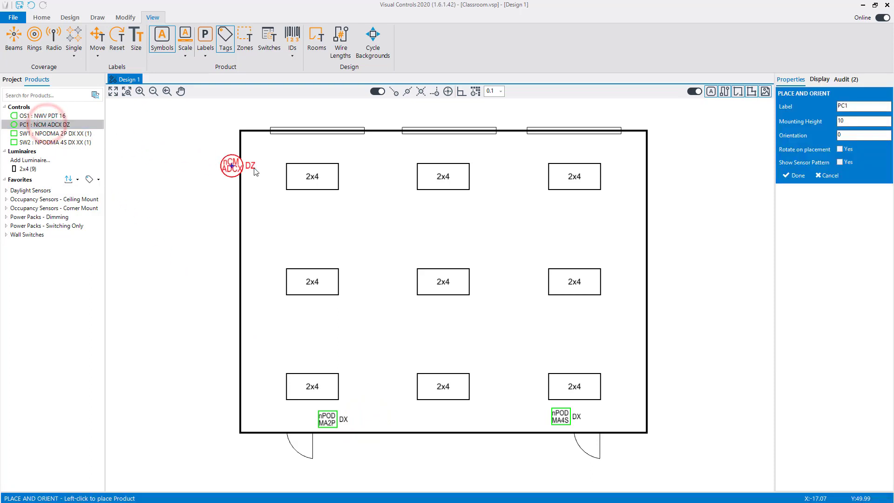
{"action": "left_click", "coordinate": [443, 147]}
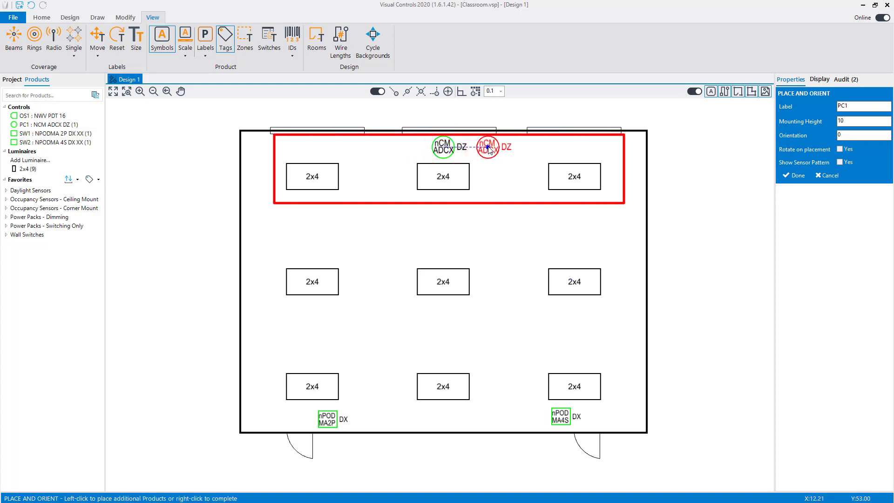
{"action": "right_click", "coordinate": [487, 147]}
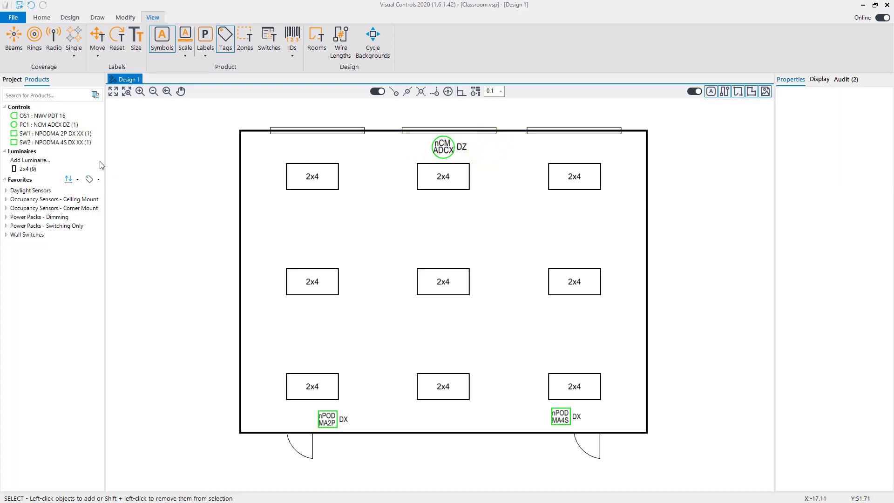
- Place one NWV PDT 16 sensor in the room's lower-left corner with its orientation set to 45
{"action": "left_click", "coordinate": [40, 116]}
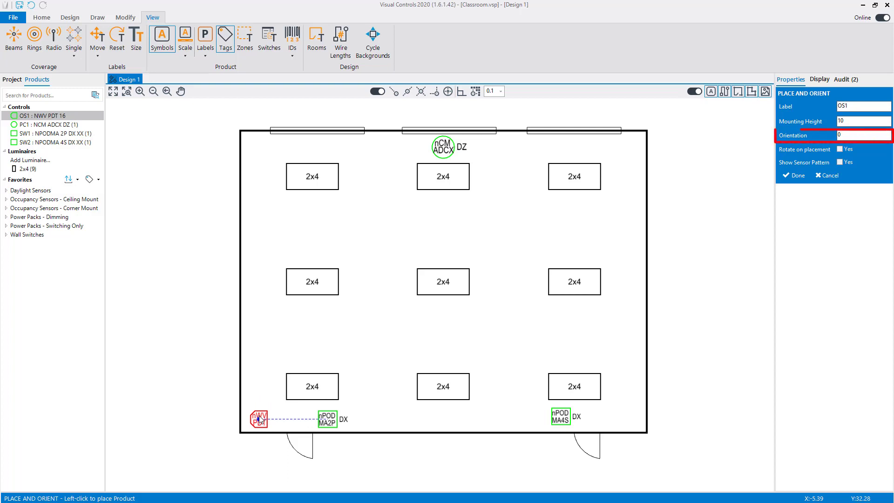
{"action": "double_click", "coordinate": [844, 139]}
{"action": "type", "text": "45"}
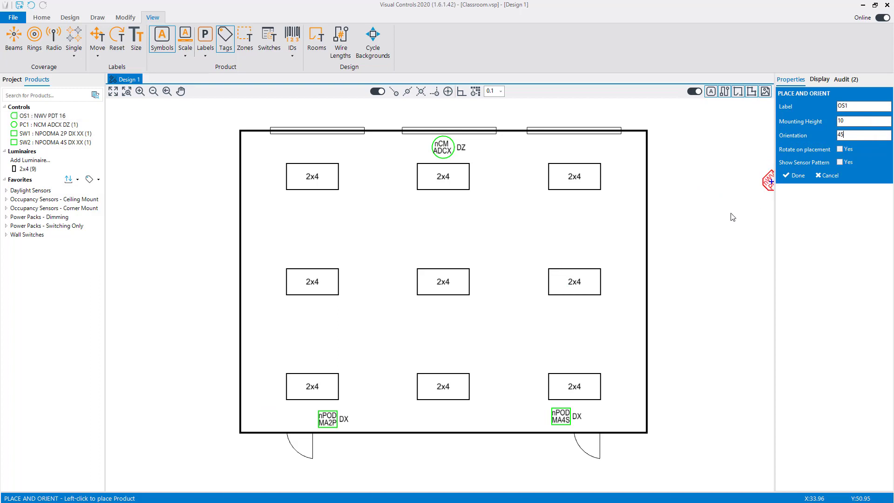
{"action": "left_click", "coordinate": [256, 419]}
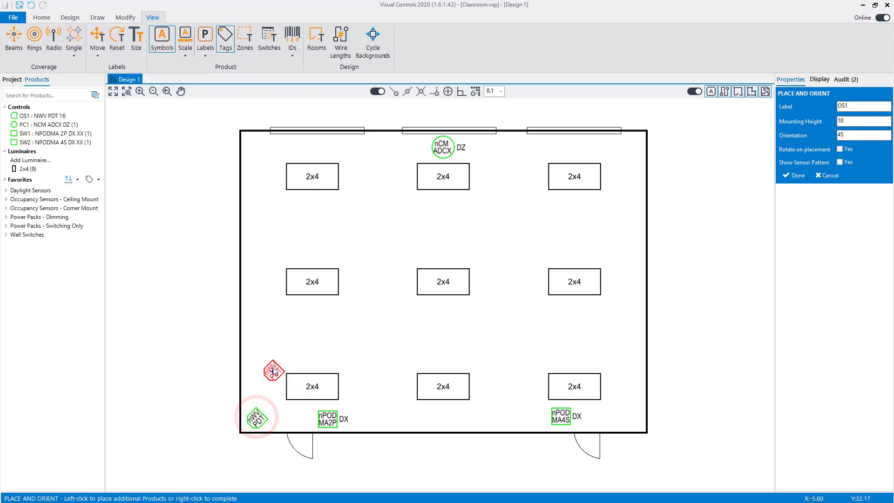
{"action": "right_click", "coordinate": [274, 357]}
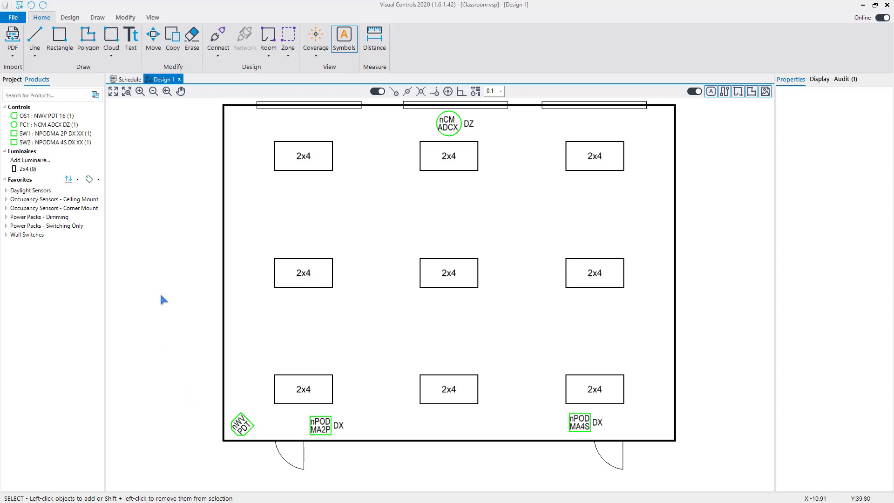
- Connect the NPODMA 4S wallpod through the right column of luminaires from bottom to top with CAT5e nLight cable
{"action": "left_click", "coordinate": [71, 18]}
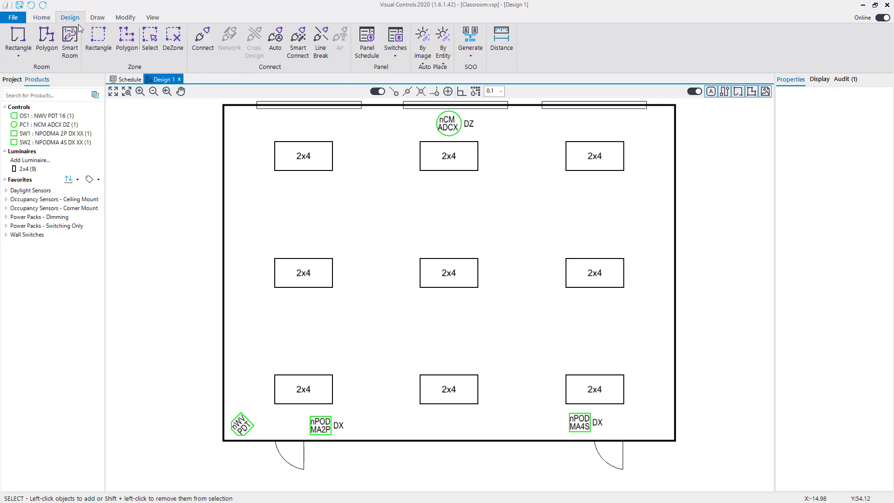
{"action": "left_click", "coordinate": [203, 39]}
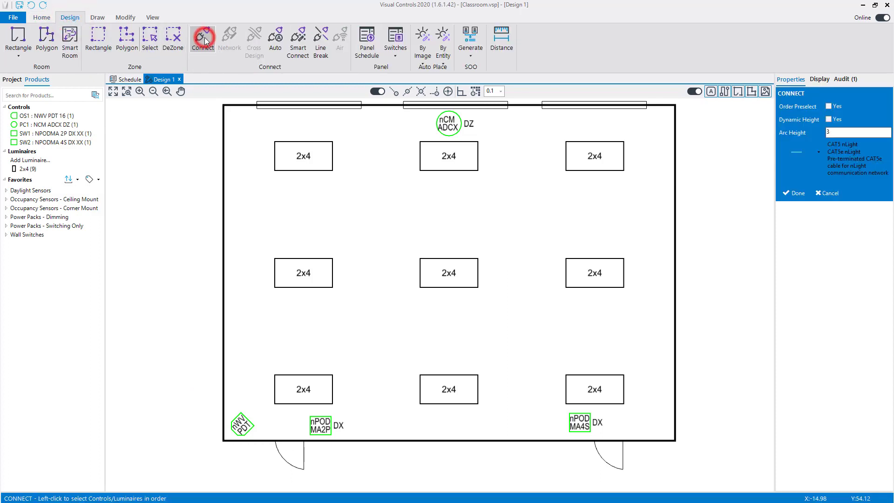
{"action": "left_click", "coordinate": [807, 159]}
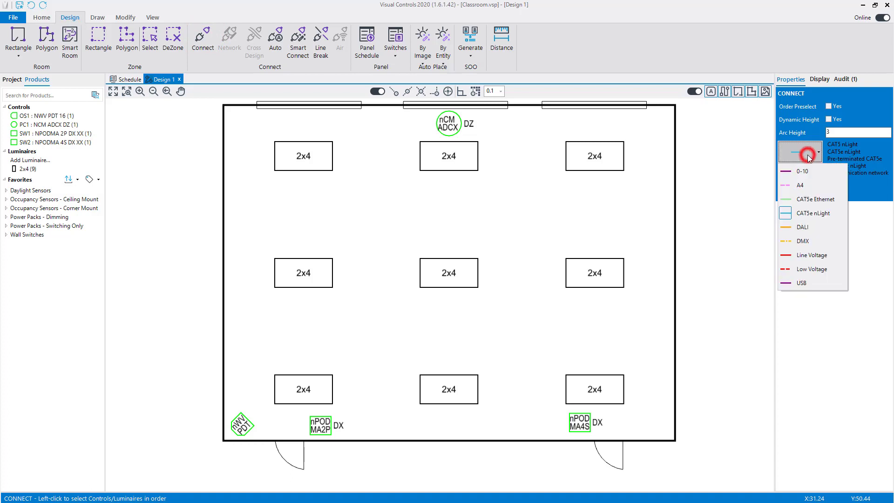
{"action": "left_click", "coordinate": [806, 213]}
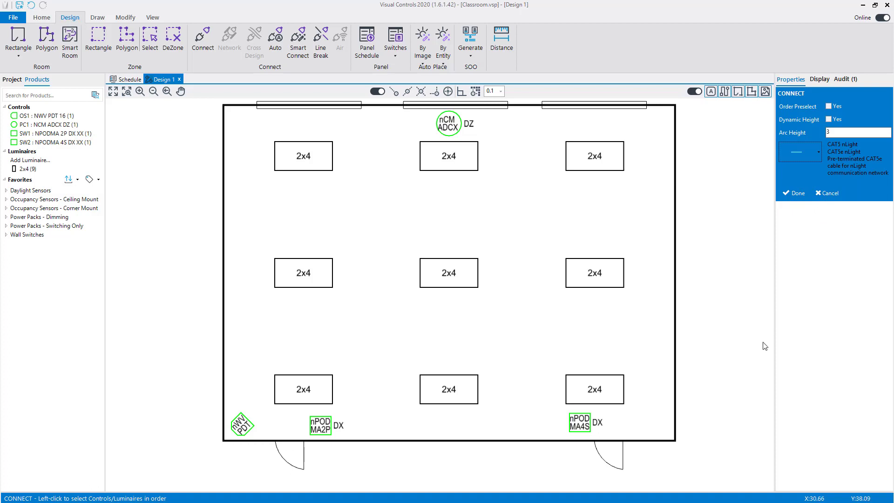
{"action": "left_click", "coordinate": [579, 423]}
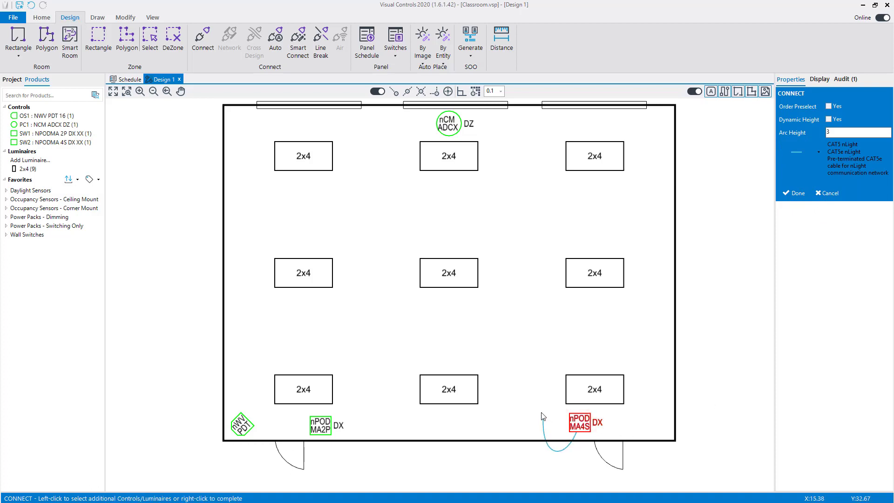
{"action": "left_click", "coordinate": [579, 390]}
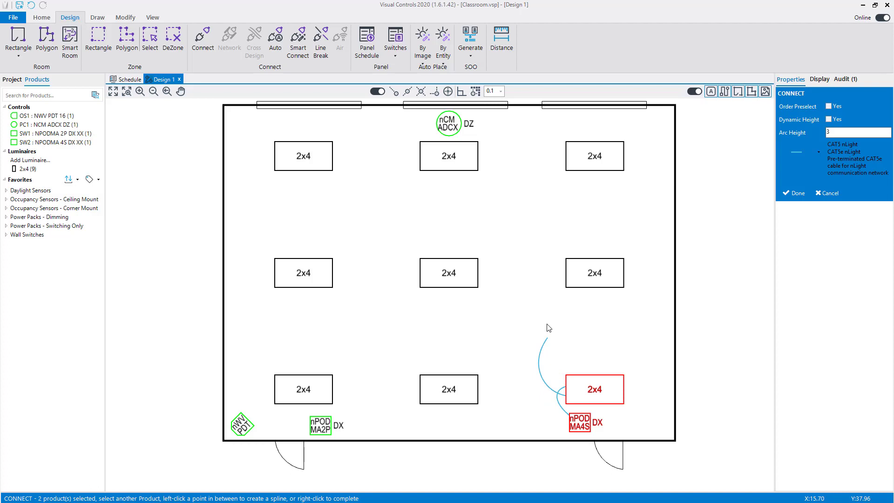
{"action": "left_click", "coordinate": [567, 276]}
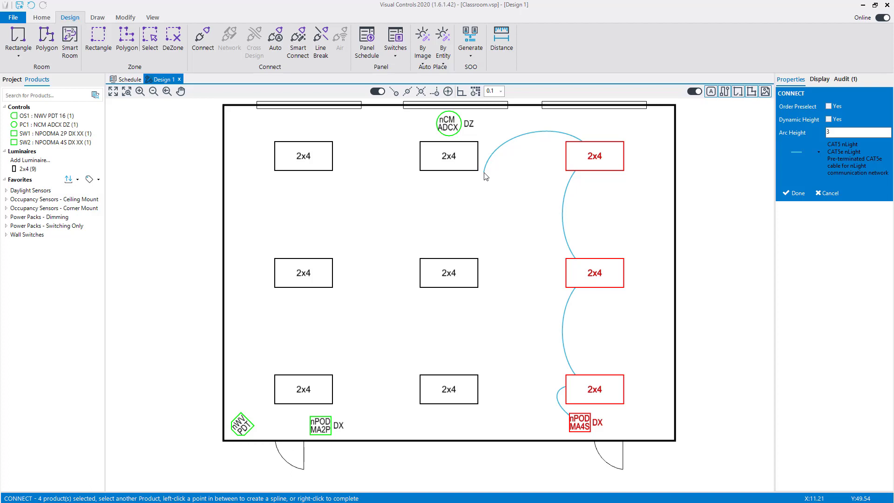
- Continue the cable with a spline curving below to the top middle luminaire and on to the NCM ADCX sensor
{"action": "left_click", "coordinate": [534, 193]}
{"action": "left_click", "coordinate": [480, 199]}
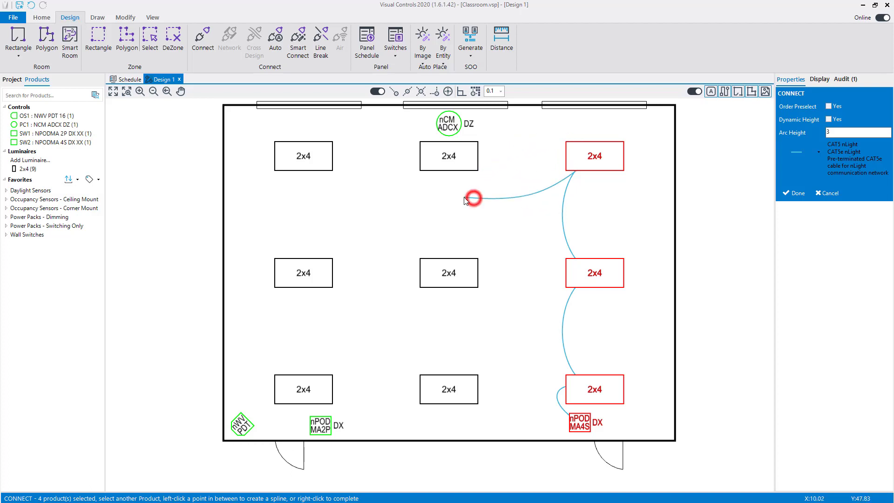
{"action": "left_click", "coordinate": [448, 160]}
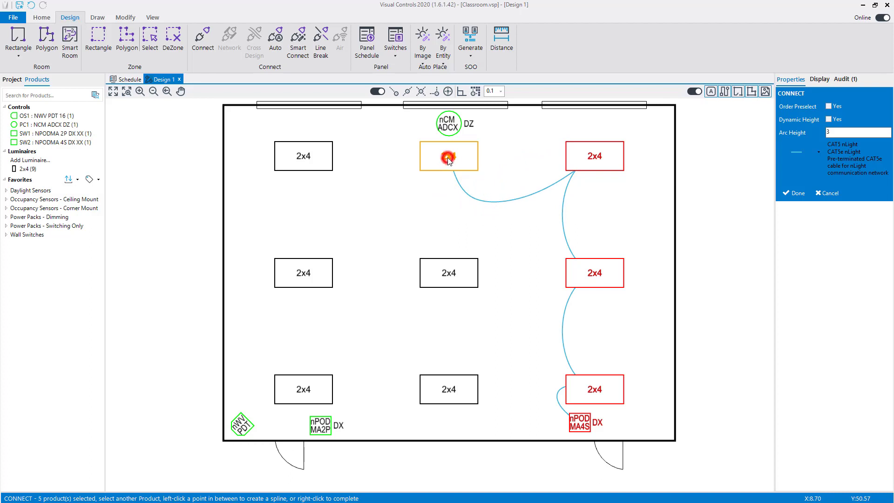
{"action": "left_click", "coordinate": [438, 123]}
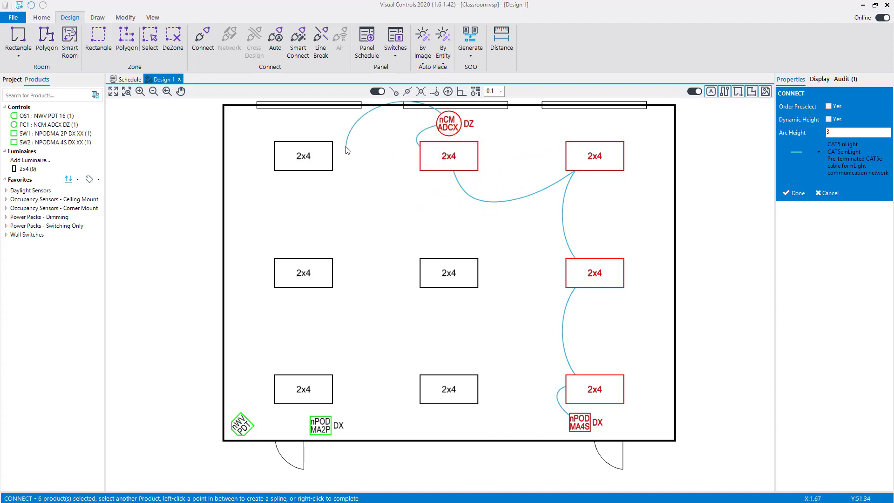
- Extend the cable down the left column of luminaires to the NWV PDT sensor and the NPODMA 2P wallpod
{"action": "left_click", "coordinate": [305, 155]}
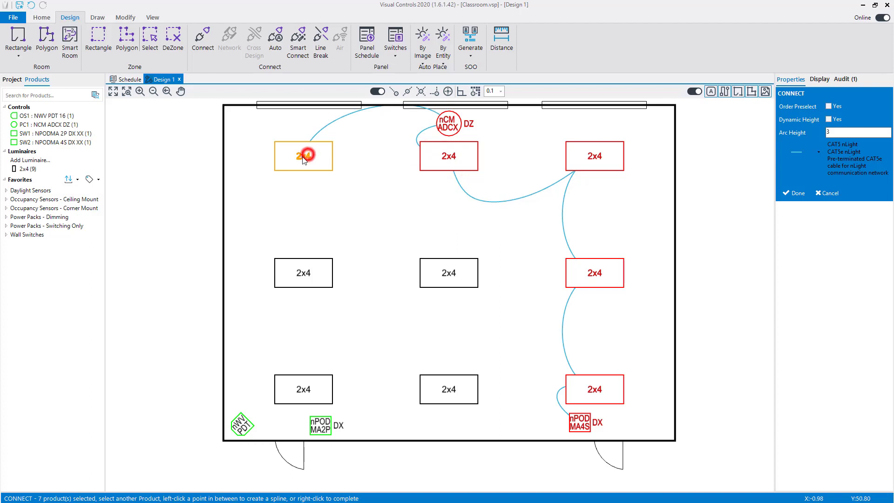
{"action": "left_click", "coordinate": [282, 270]}
{"action": "left_click", "coordinate": [282, 383]}
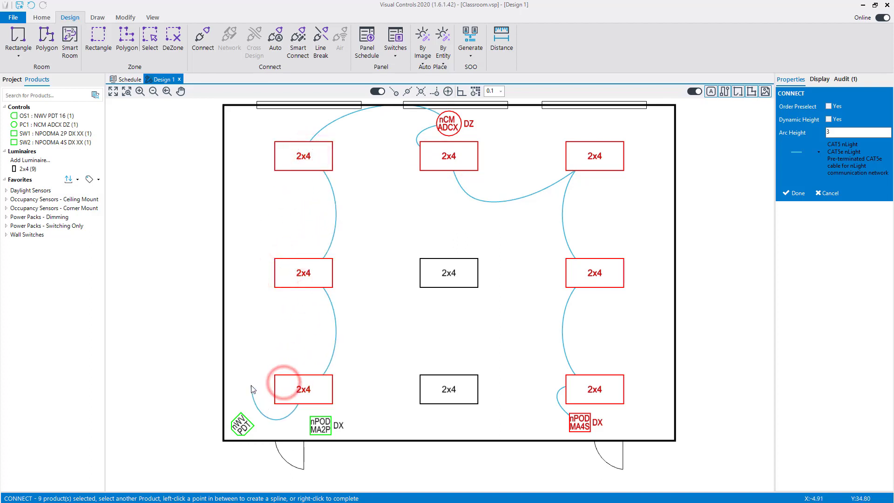
{"action": "left_click", "coordinate": [251, 389]}
{"action": "left_click", "coordinate": [237, 421]}
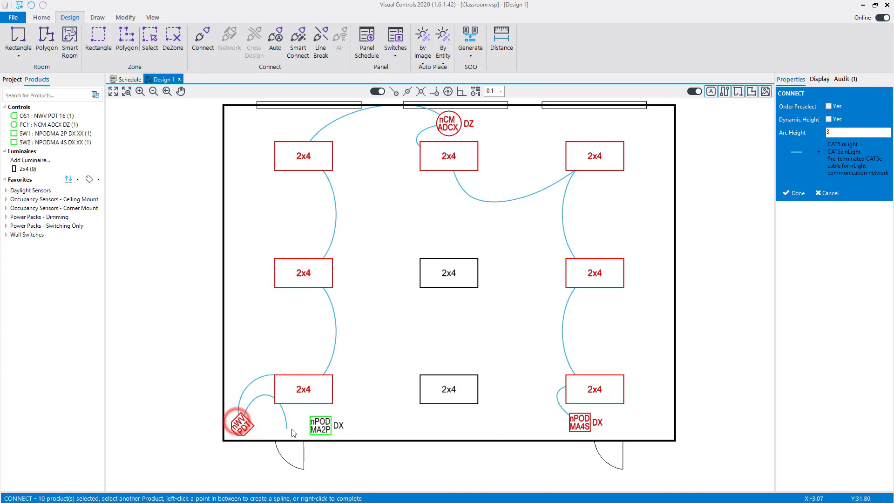
{"action": "left_click", "coordinate": [311, 429]}
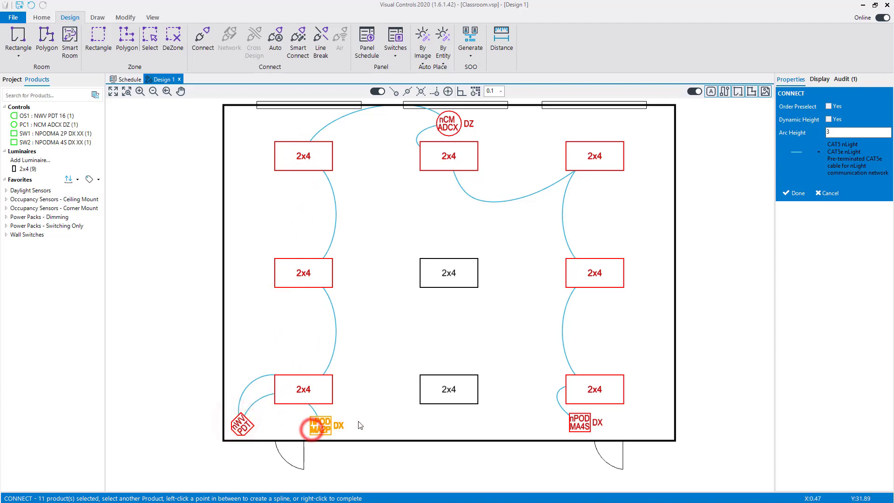
- Extend the cable from the NPODMA 2P wallpod to the bottom middle and center luminaires and finish the connection run
{"action": "left_click", "coordinate": [423, 399]}
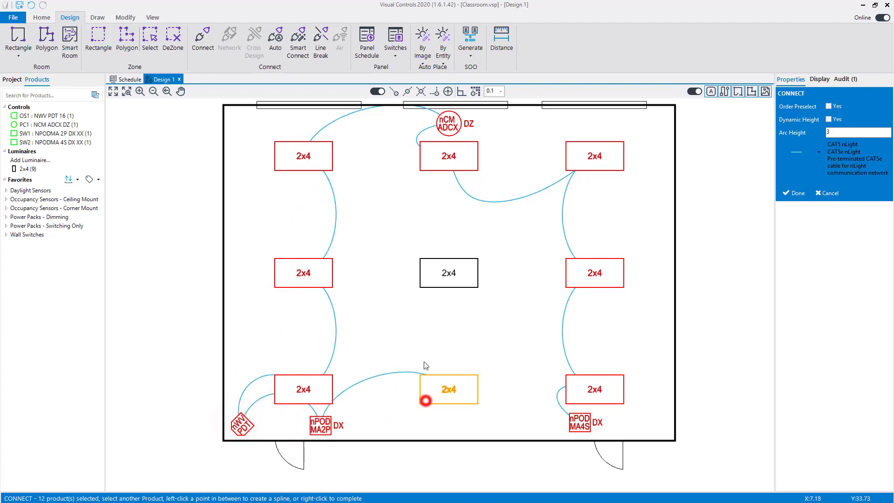
{"action": "left_click", "coordinate": [428, 286]}
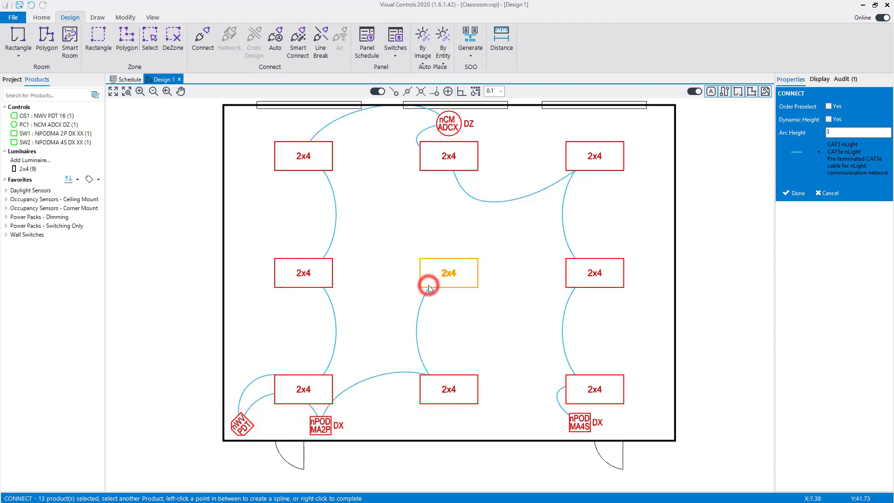
{"action": "right_click", "coordinate": [519, 273]}
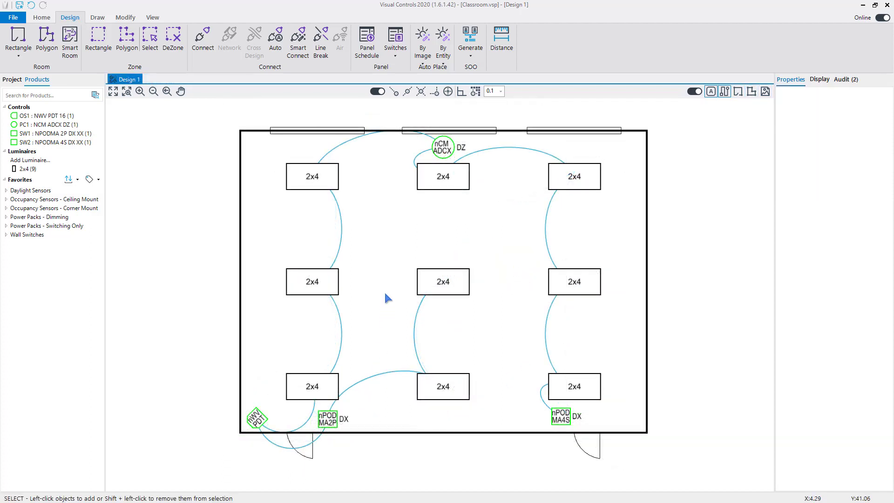
- Flatten the curve of the cable between the NCM ADCX sensor and the top-left luminaire to keep it inside the room
{"action": "left_click", "coordinate": [360, 140]}
{"action": "left_click", "coordinate": [415, 108]}
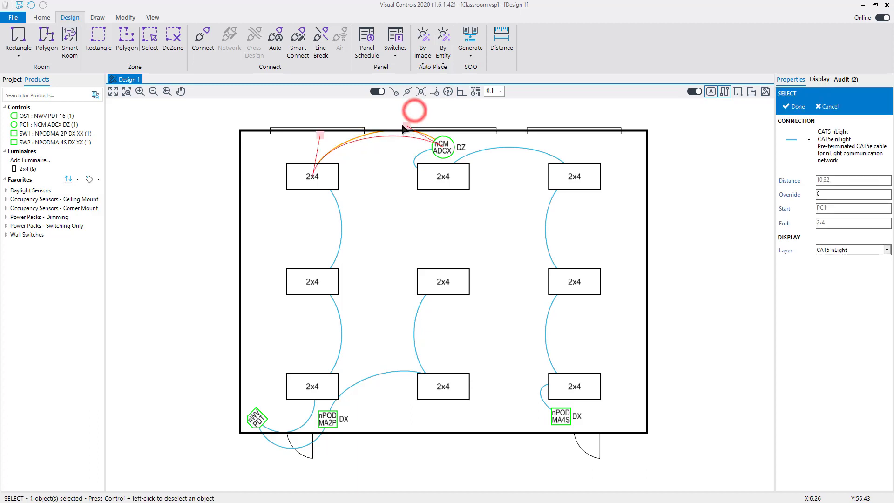
{"action": "left_click", "coordinate": [382, 186]}
- Reshape the cable between the bottom-left luminaire and the NWV PDT sensor into a short curve between the two
{"action": "left_click", "coordinate": [303, 420]}
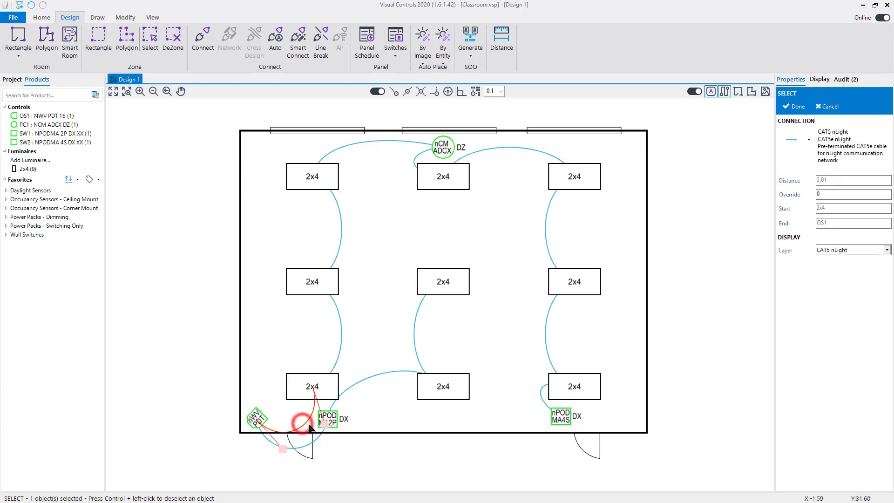
{"action": "left_click", "coordinate": [280, 445]}
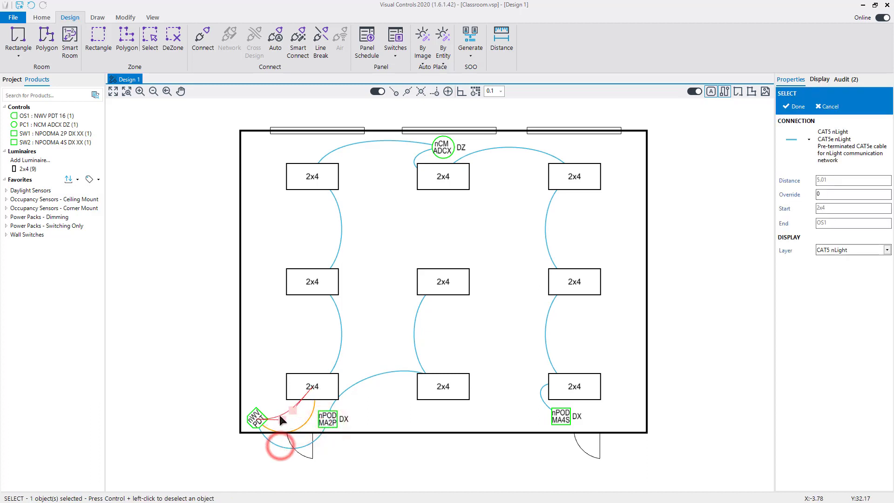
{"action": "left_click", "coordinate": [270, 383]}
- Reshape the cable between the NWV PDT sensor and the NPODMA 2P wallpod to pull its curve up toward the room
{"action": "left_click", "coordinate": [279, 446]}
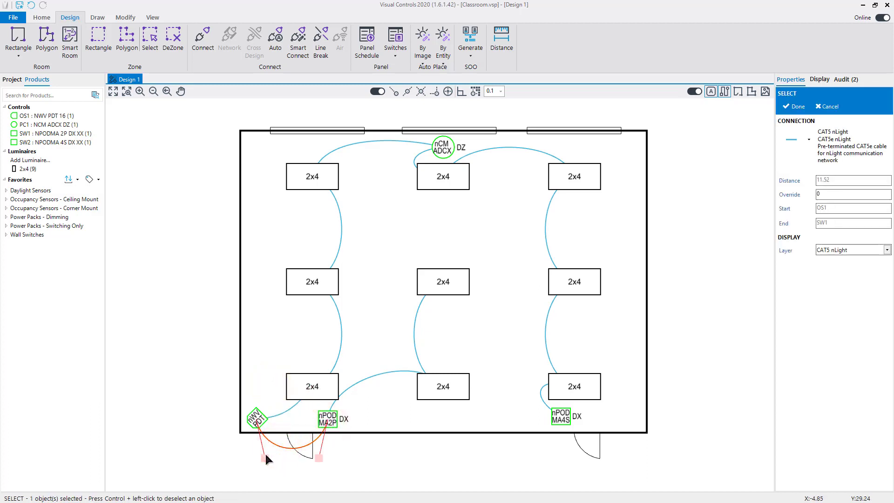
{"action": "left_click", "coordinate": [265, 451]}
{"action": "left_click_drag", "start_coordinate": [308, 452], "coordinate": [301, 429]}
{"action": "left_click", "coordinate": [366, 410]}
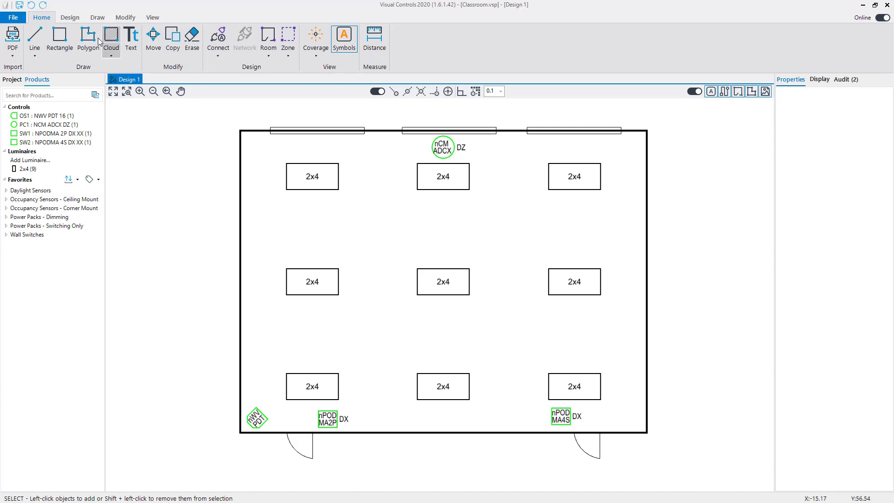
- Auto-connect all luminaires and controls in the room with CAT5e nLight cable, starting from the NPODMA 4S wallpod
{"action": "left_click", "coordinate": [70, 18]}
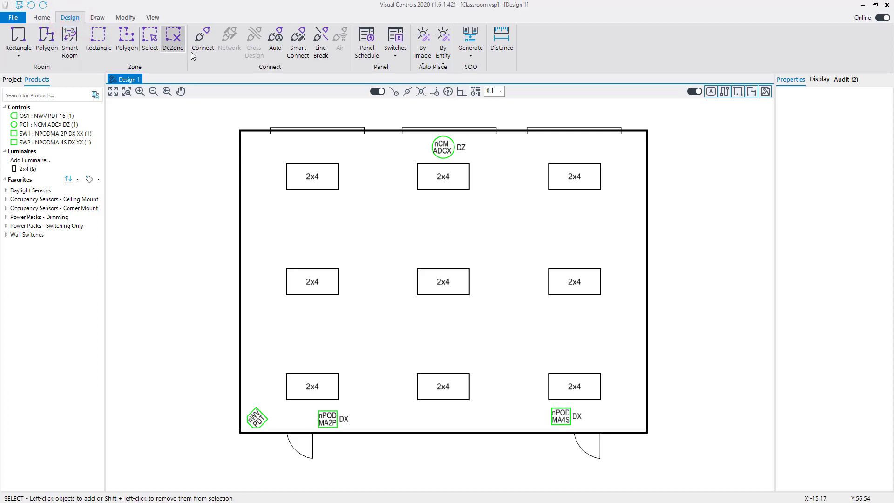
{"action": "left_click", "coordinate": [275, 48]}
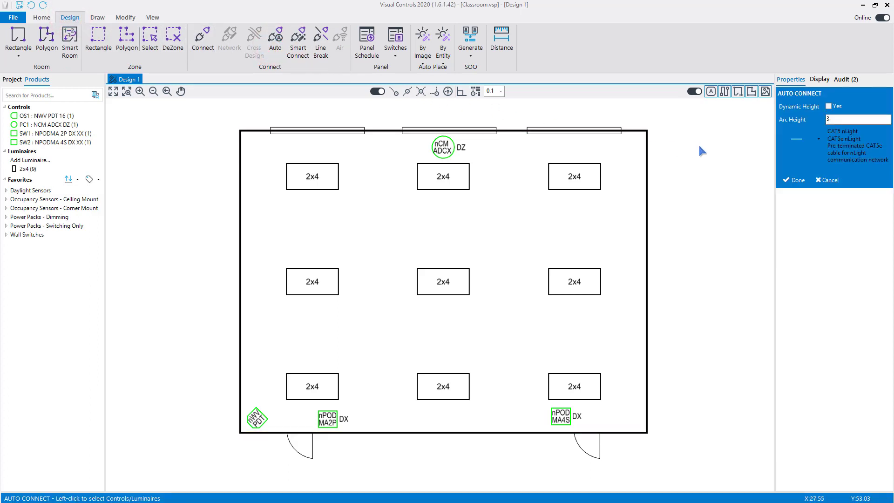
{"action": "left_click", "coordinate": [819, 138]}
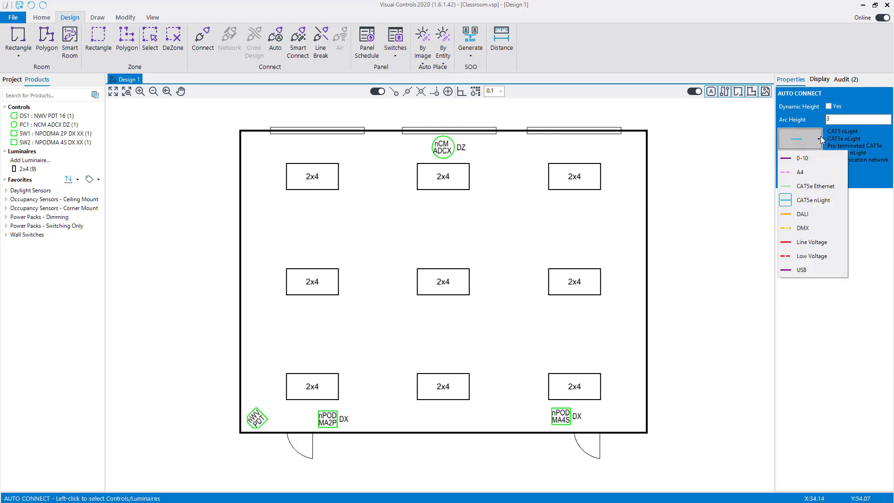
{"action": "left_click", "coordinate": [824, 200]}
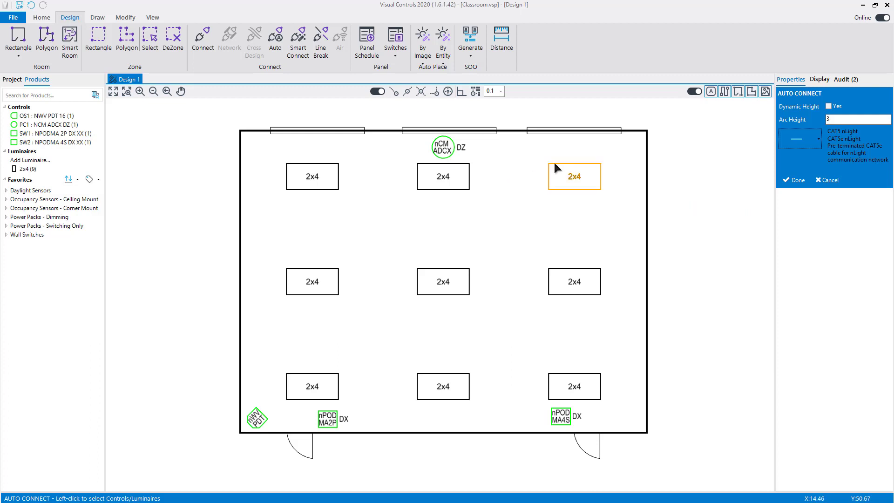
{"action": "left_click", "coordinate": [745, 91]}
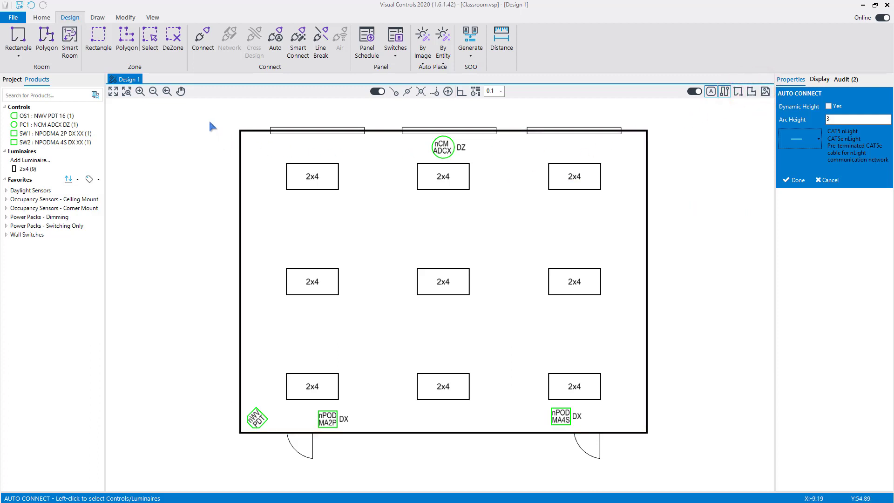
{"action": "left_click_drag", "start_coordinate": [208, 120], "coordinate": [668, 460]}
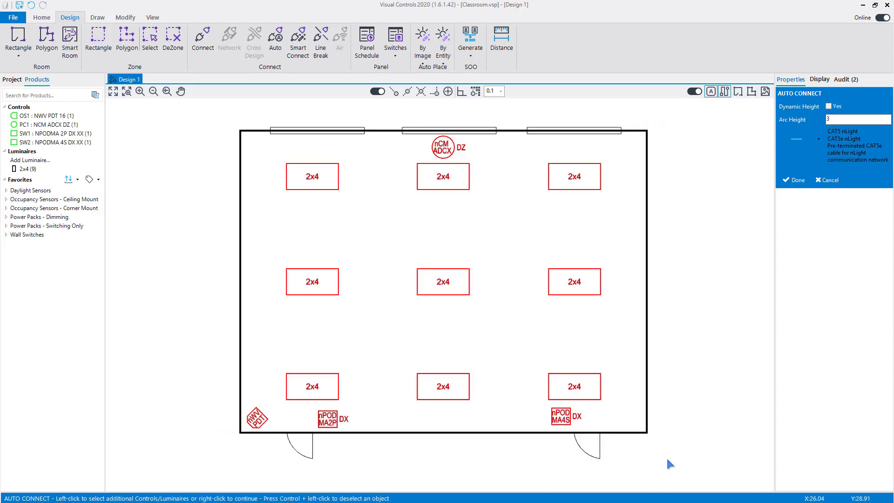
{"action": "right_click", "coordinate": [583, 340]}
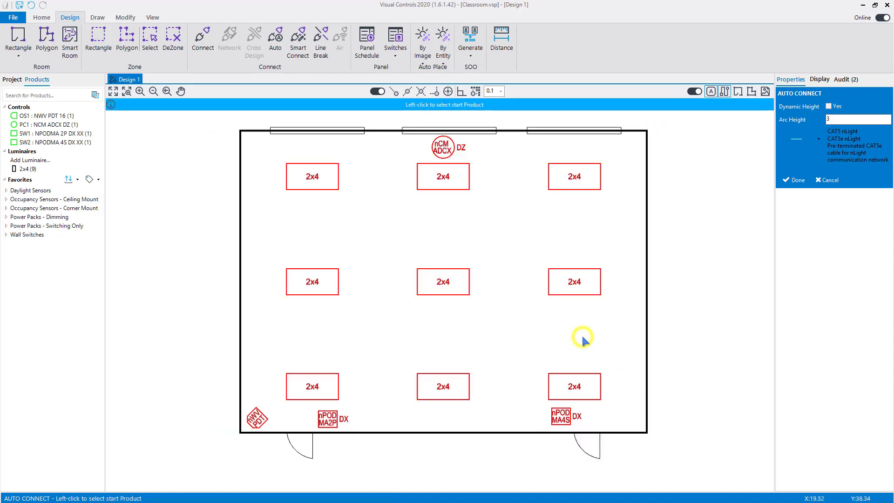
{"action": "left_click", "coordinate": [557, 422]}
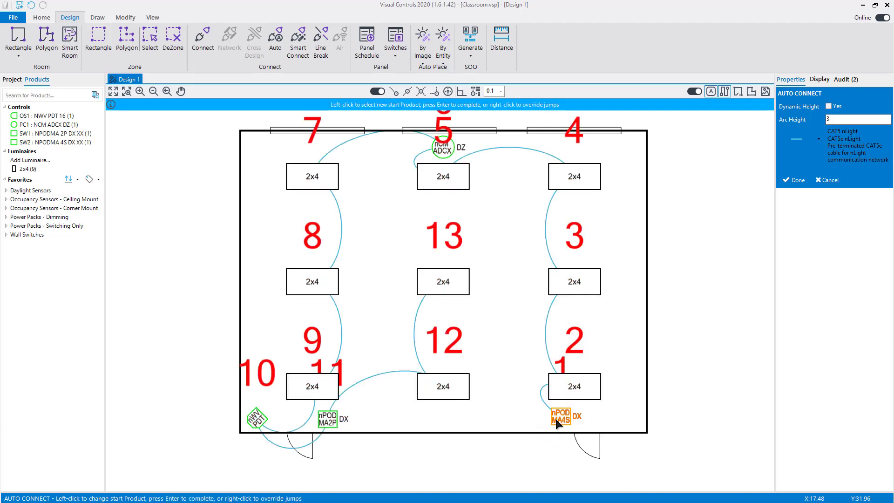
{"action": "left_click", "coordinate": [557, 422]}
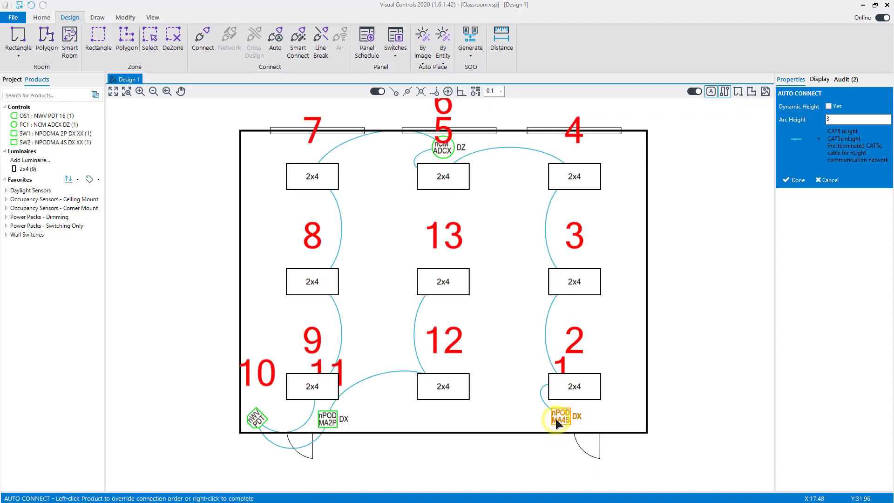
{"action": "right_click", "coordinate": [523, 361]}
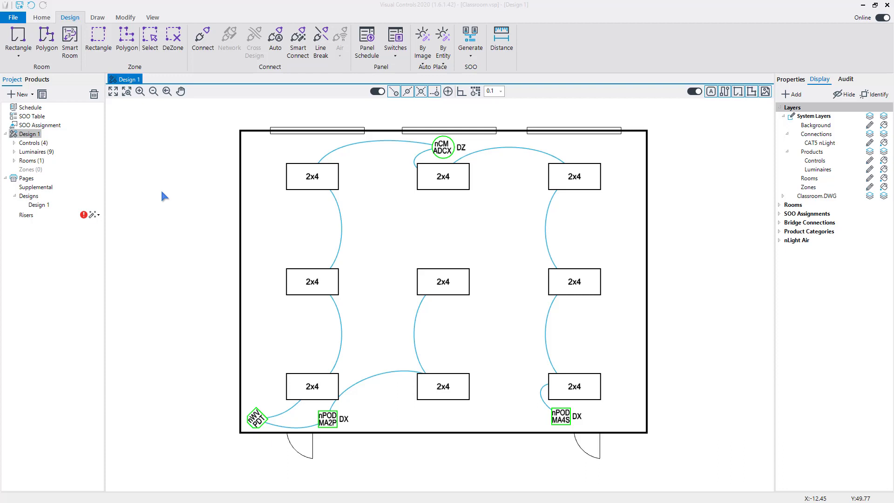
- Generate the riser pages automatically and open the resulting page to examine its wiring diagram up close
{"action": "left_click", "coordinate": [93, 215]}
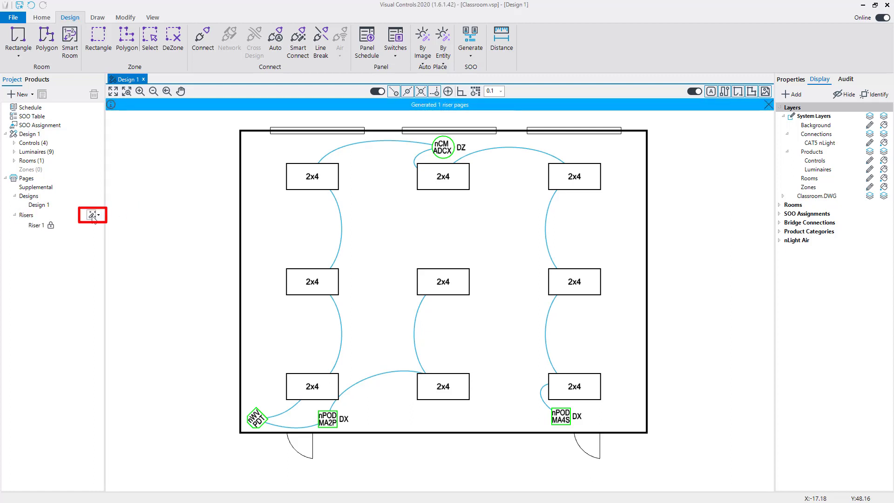
{"action": "double_click", "coordinate": [35, 225]}
{"action": "left_click", "coordinate": [126, 91]}
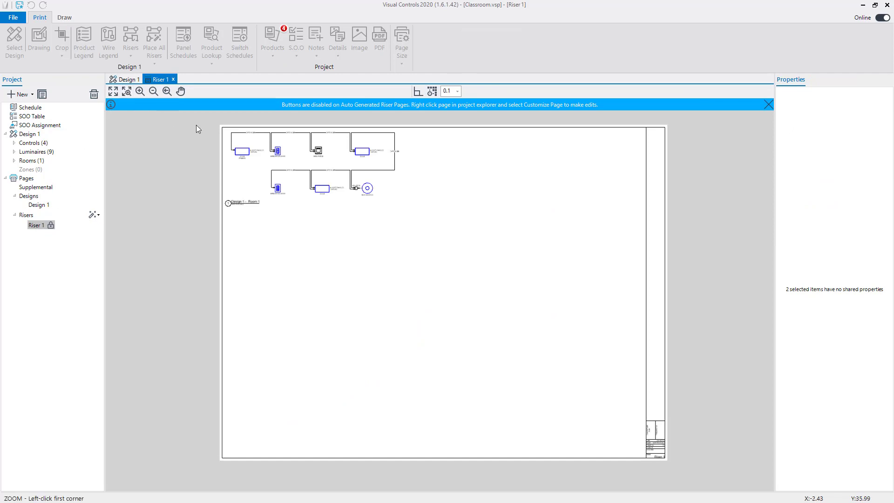
{"action": "left_click", "coordinate": [215, 115]}
{"action": "left_click", "coordinate": [419, 235]}
{"action": "left_click", "coordinate": [418, 235]}
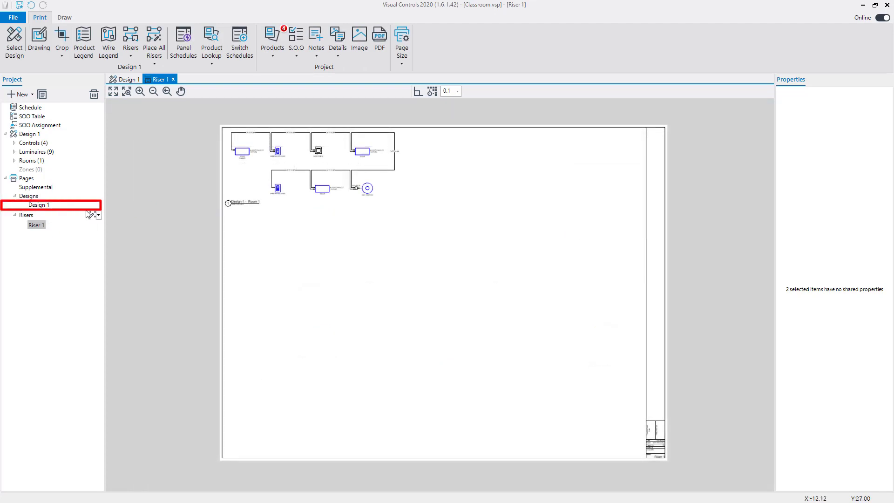
- Open the Design 1 print page and place the CAT5e cable termination detail above the classroom plan
{"action": "double_click", "coordinate": [37, 205]}
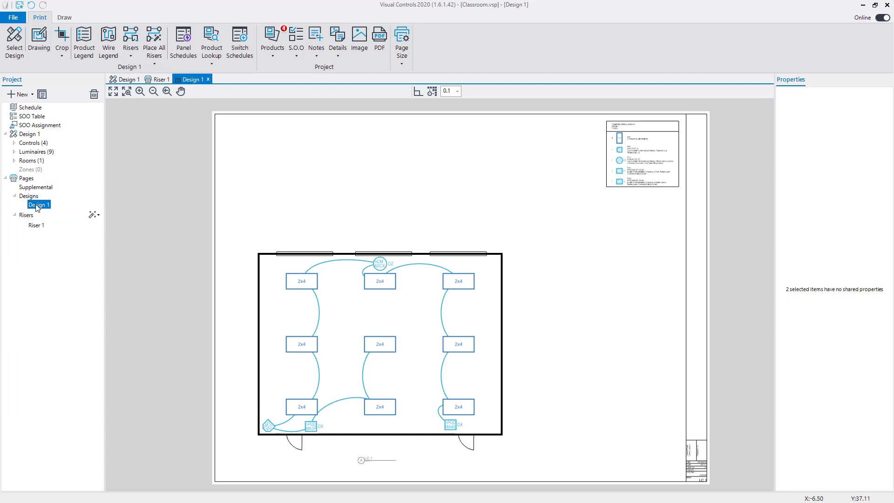
{"action": "left_click", "coordinate": [342, 57]}
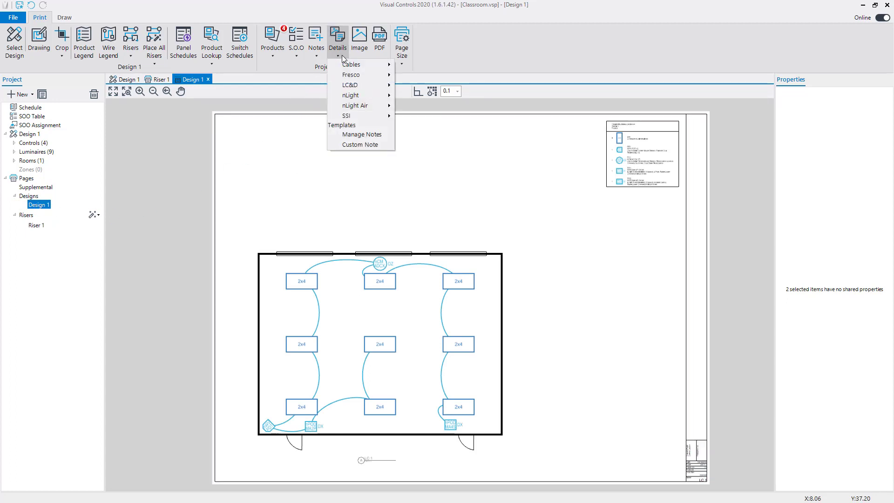
{"action": "left_click", "coordinate": [403, 82]}
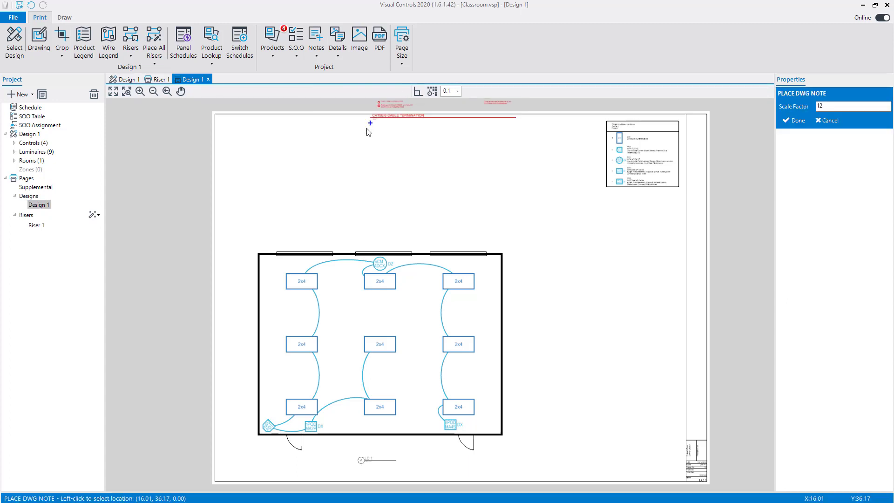
{"action": "left_click", "coordinate": [264, 240]}
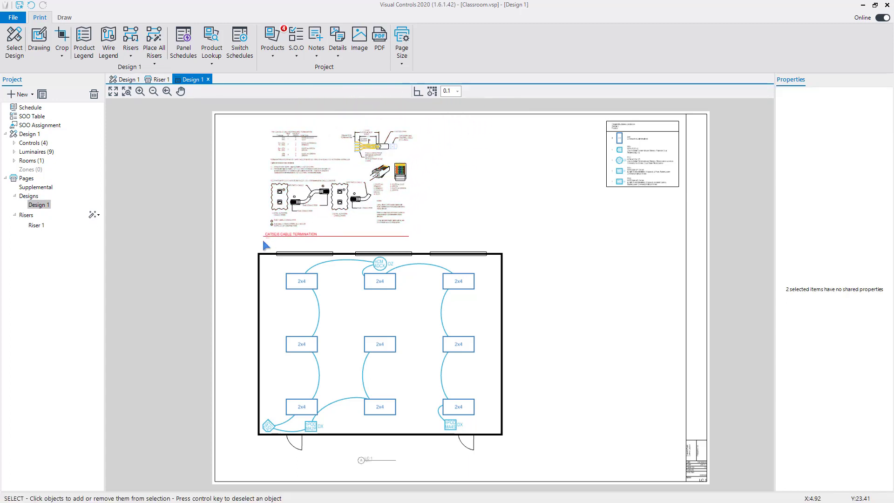